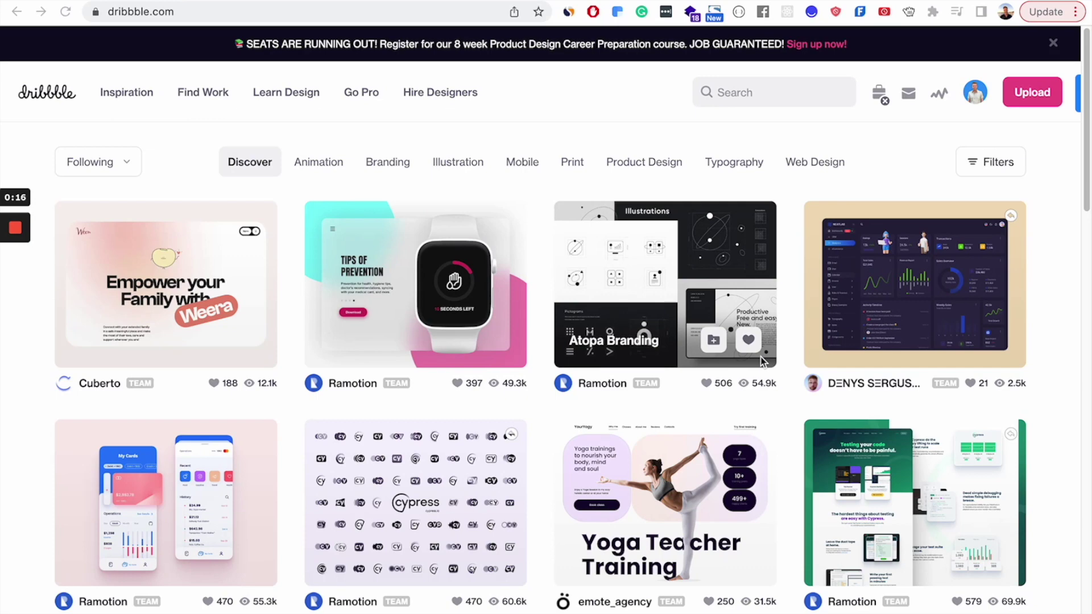
- Switch the Dribbble feed to Popular Mobile shots, scroll the grid, and open the Railpass commuter app shot
left_click(128, 170)
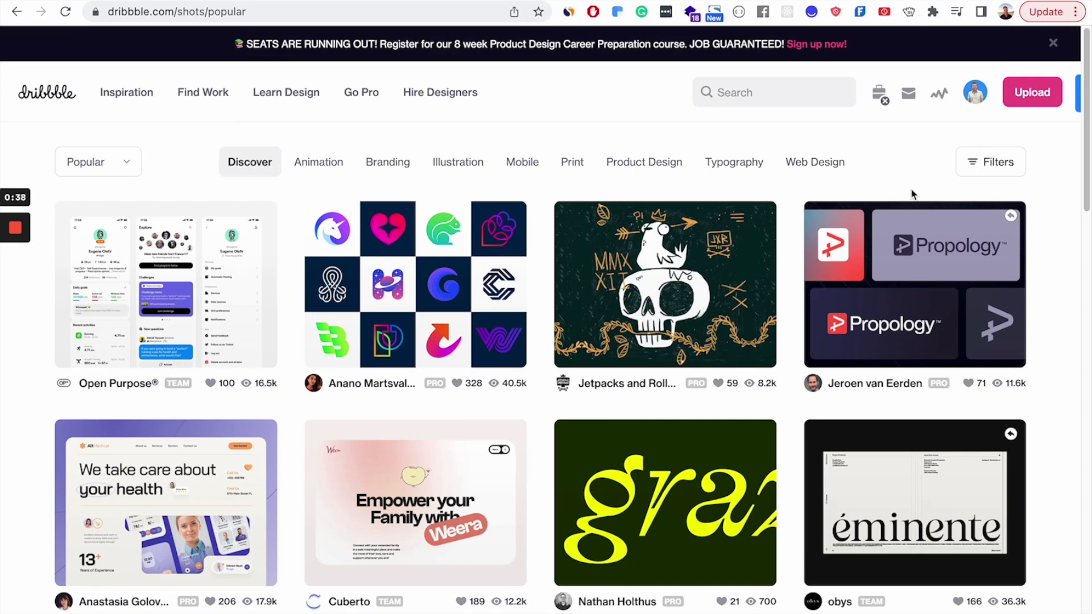
left_click(526, 165)
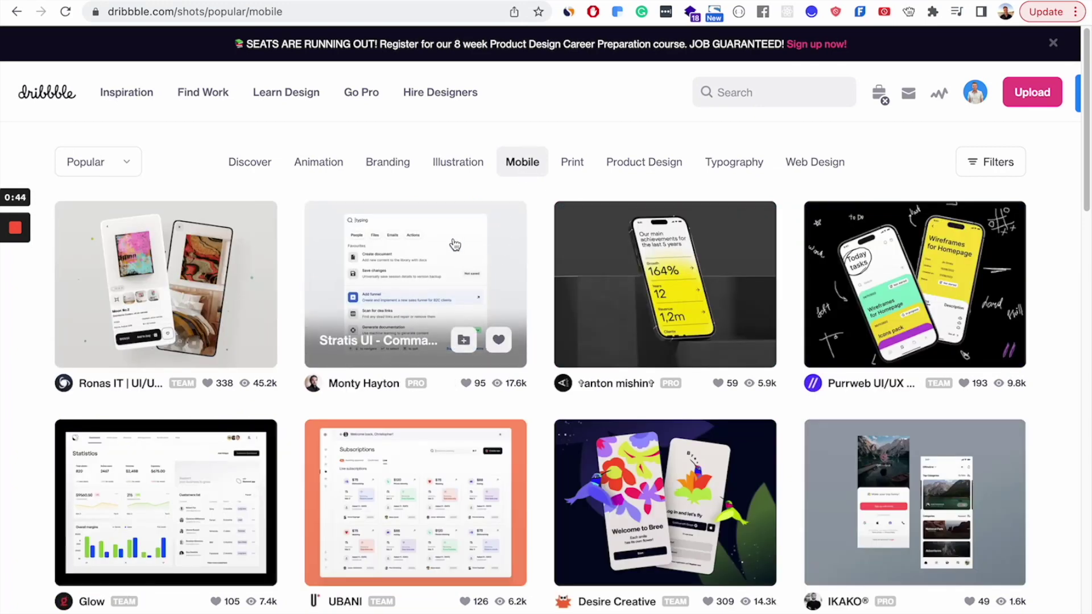
scroll(456, 244, "down", 1)
scroll(456, 245, "down", 1)
scroll(456, 245, "down", 5)
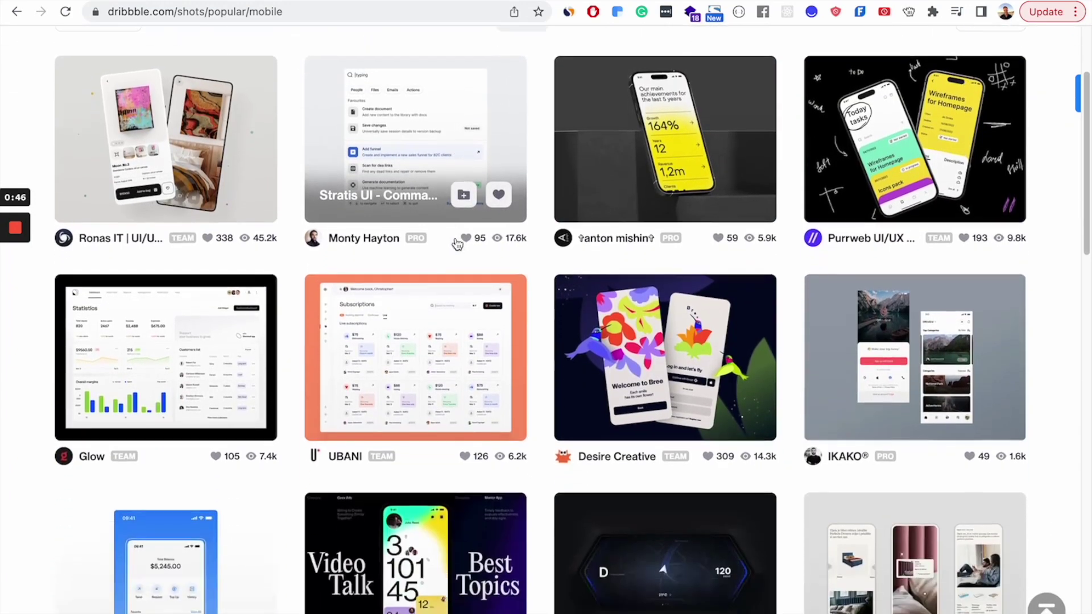
scroll(453, 246, "down", 3)
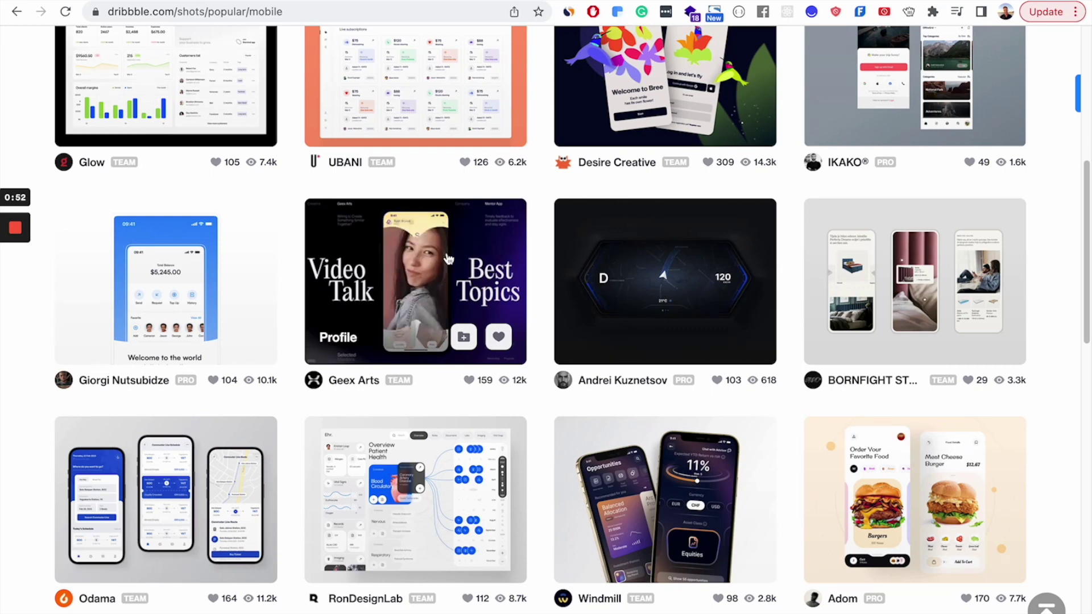
mouse_move(476, 517)
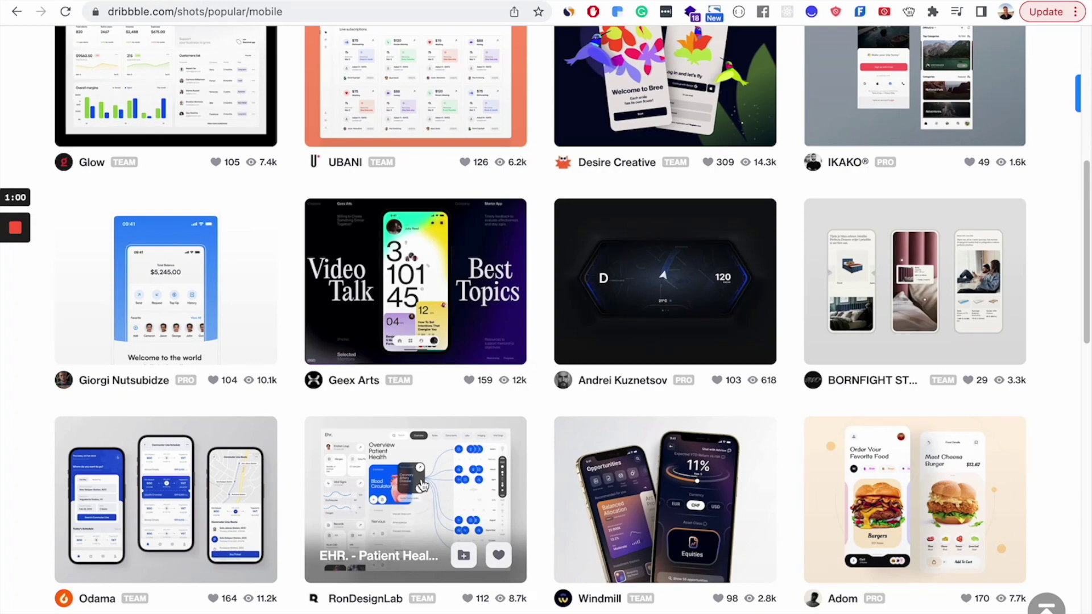
left_click(228, 498)
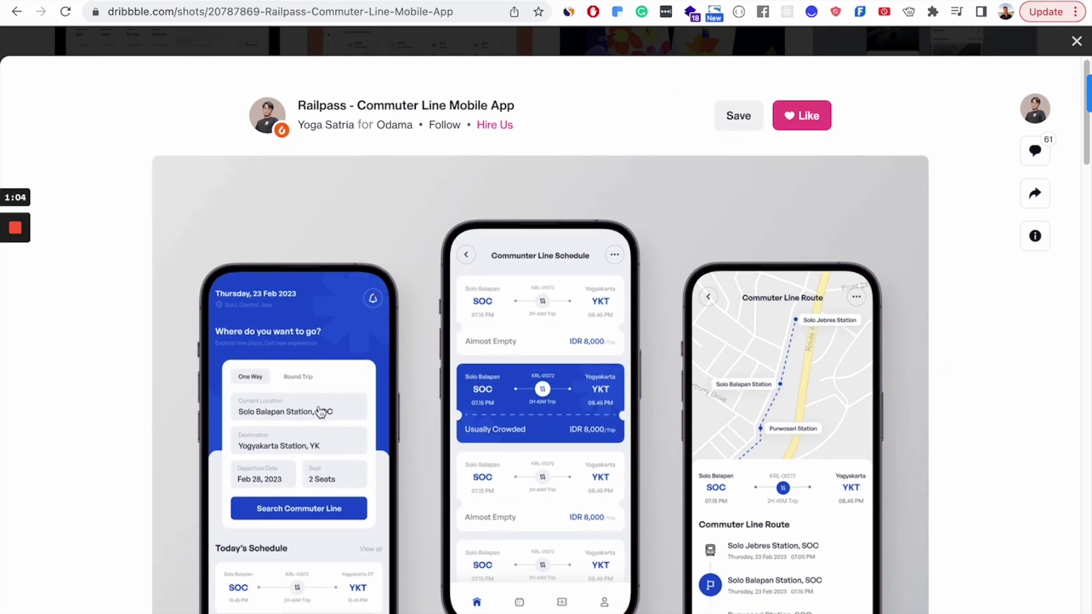
- Screenshot the middle phone mockup showing the Commuter Line Schedule screen
scroll(323, 408, "down", 1)
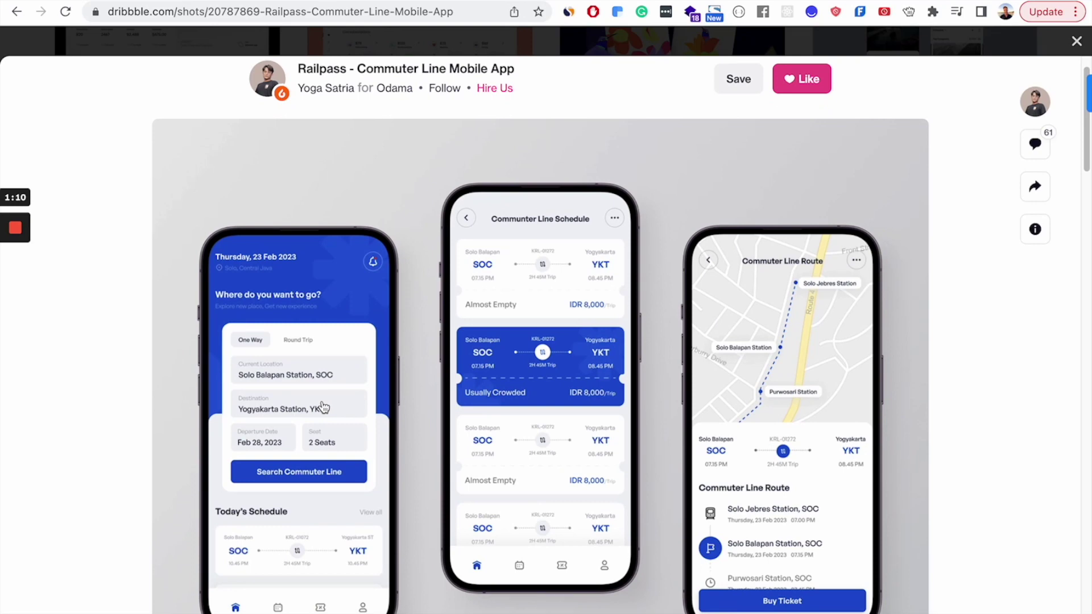
key("super+shift+4")
left_click_drag(441, 187, 638, 592)
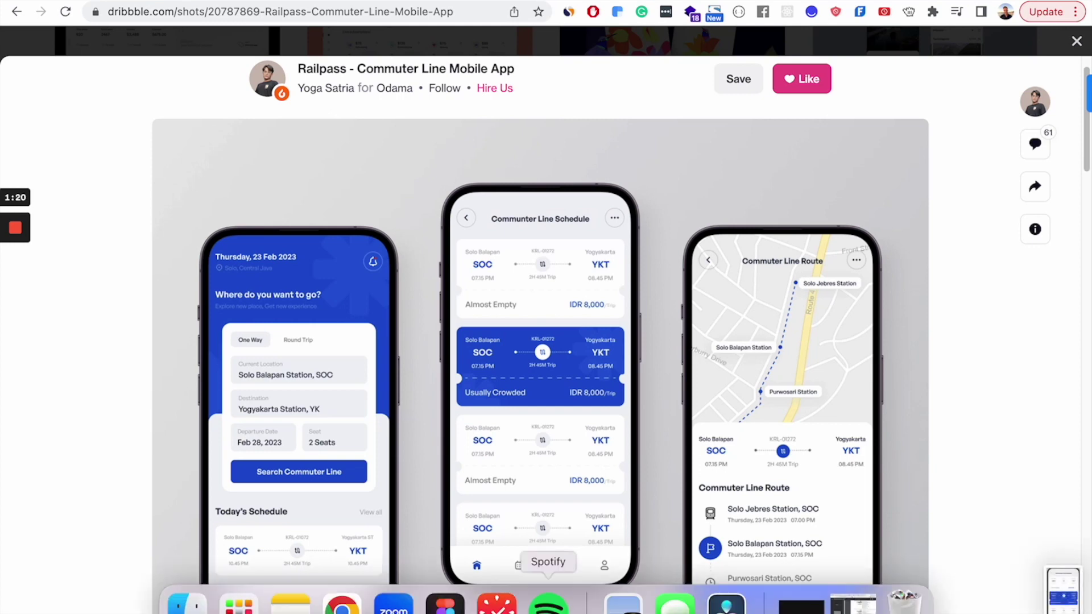
- Place the 2.02.59 PM screenshot in Figma and resize it to 374×774
left_click(442, 599)
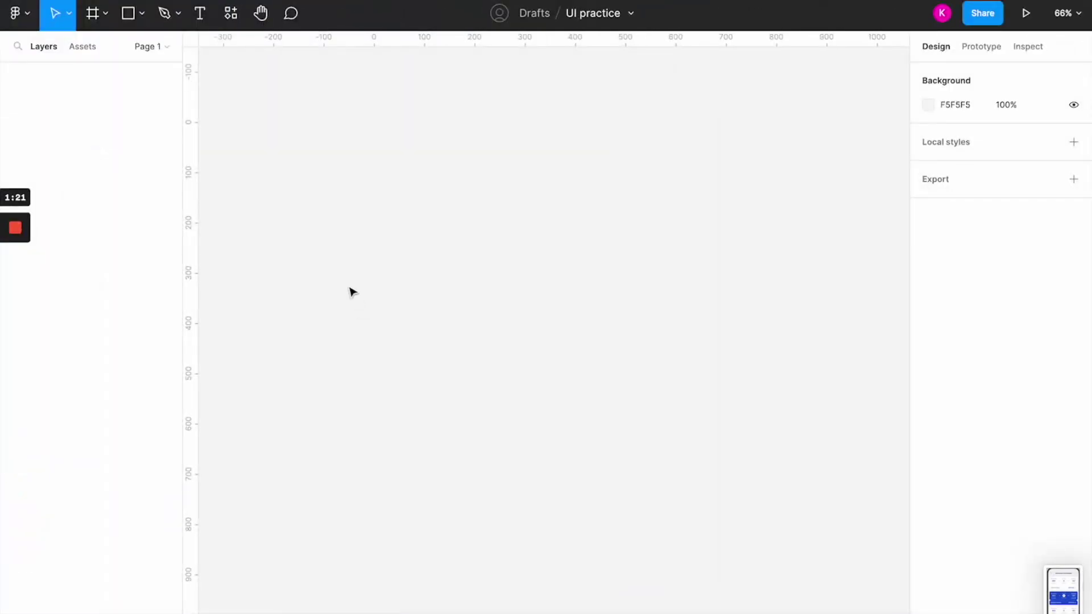
left_click(142, 13)
left_click(144, 166)
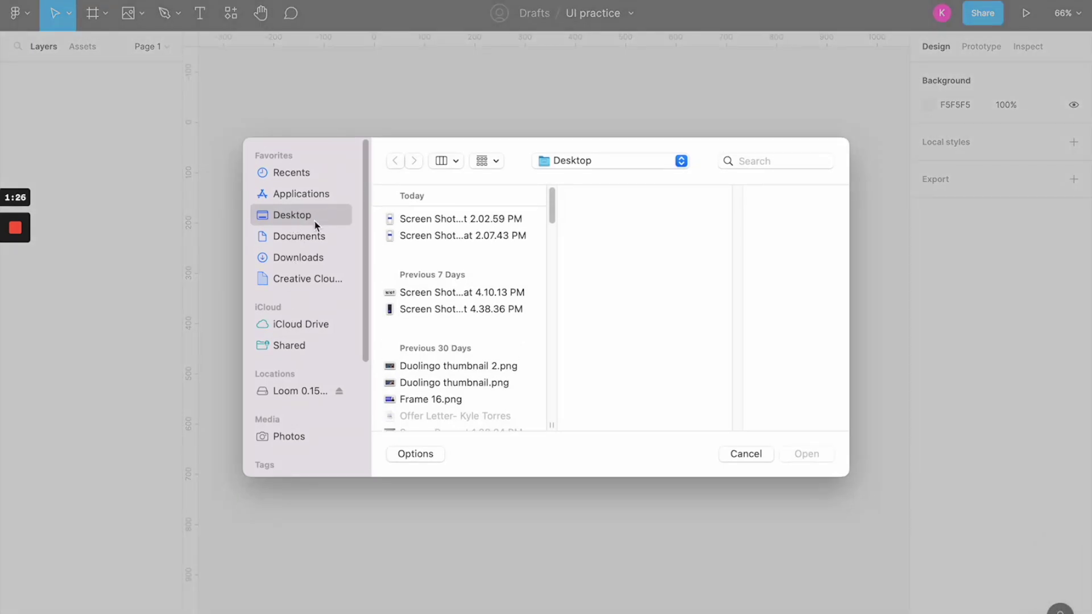
left_click(405, 218)
left_click(794, 452)
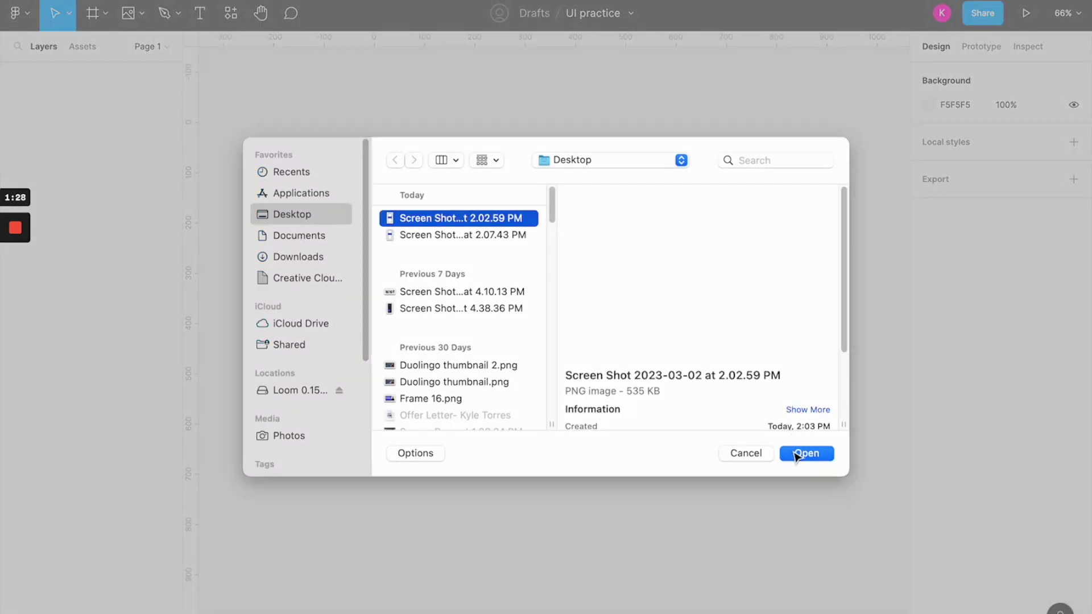
left_click(453, 257)
left_click(673, 181)
left_click(470, 151)
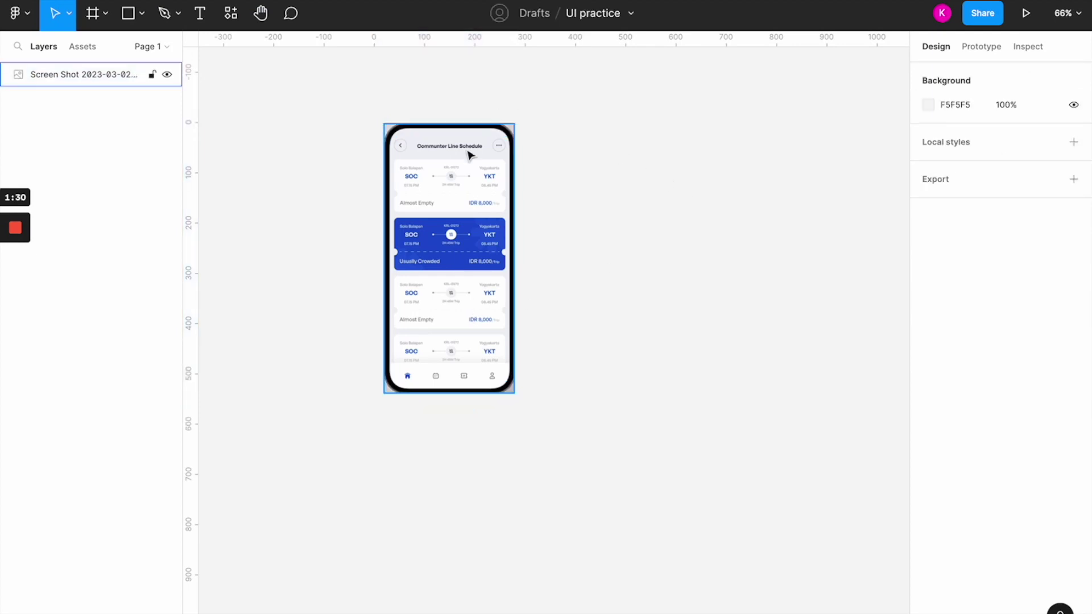
left_click_drag(470, 151, 470, 193)
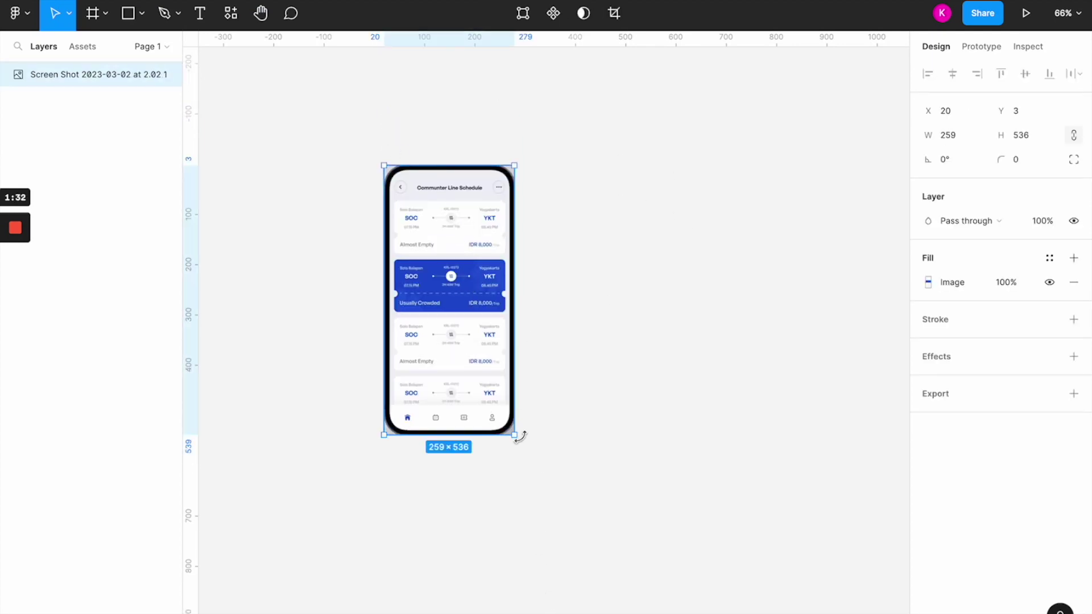
left_click_drag(515, 435, 571, 488)
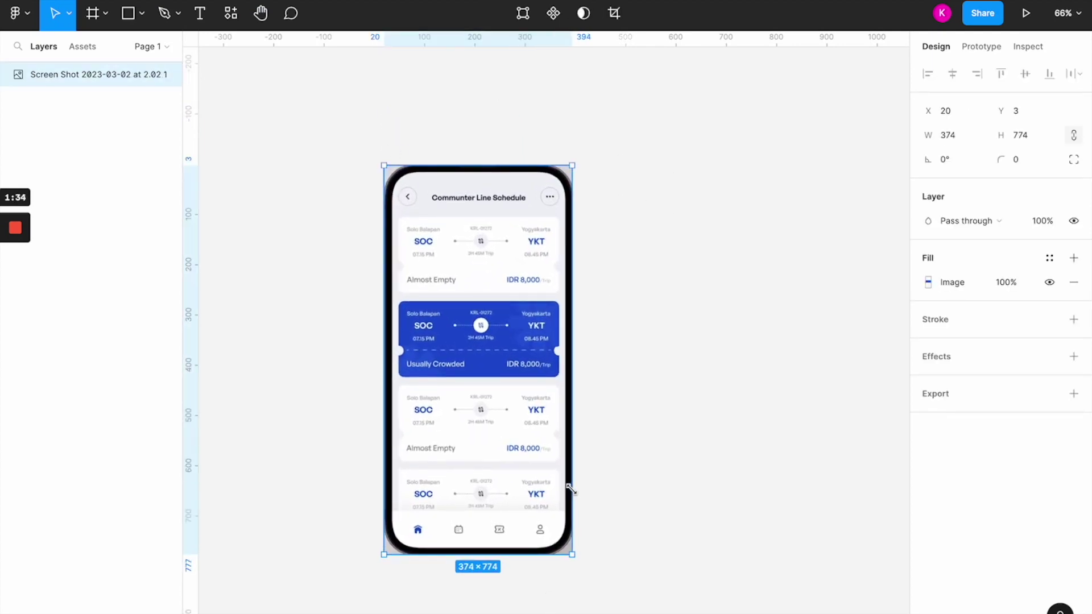
left_click(673, 382)
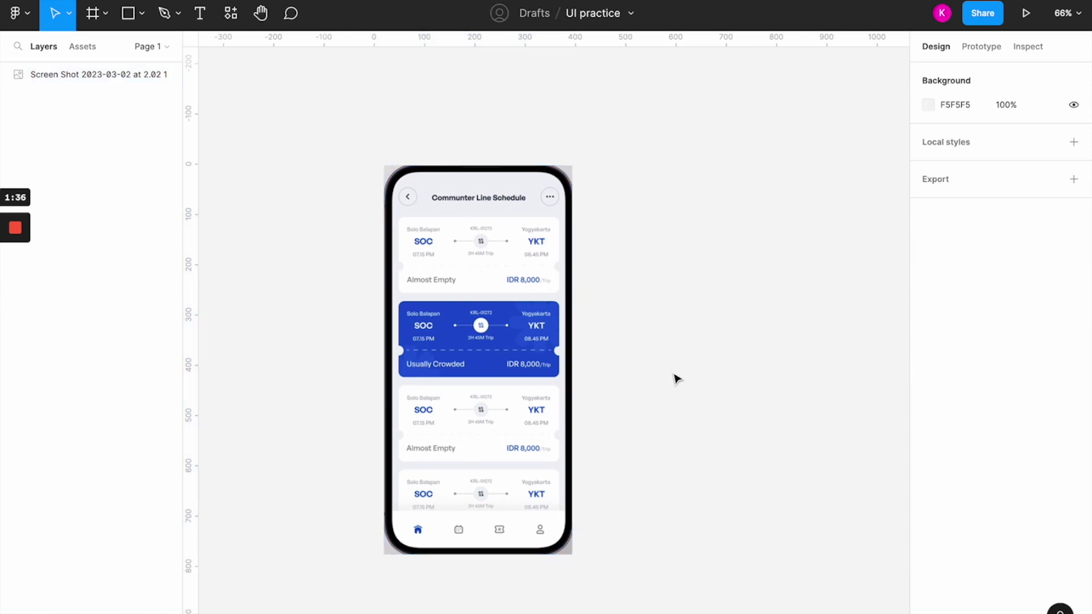
- Draw a 374×774 Frame 1 over the screenshot, then move the screenshot out to its left
key("f")
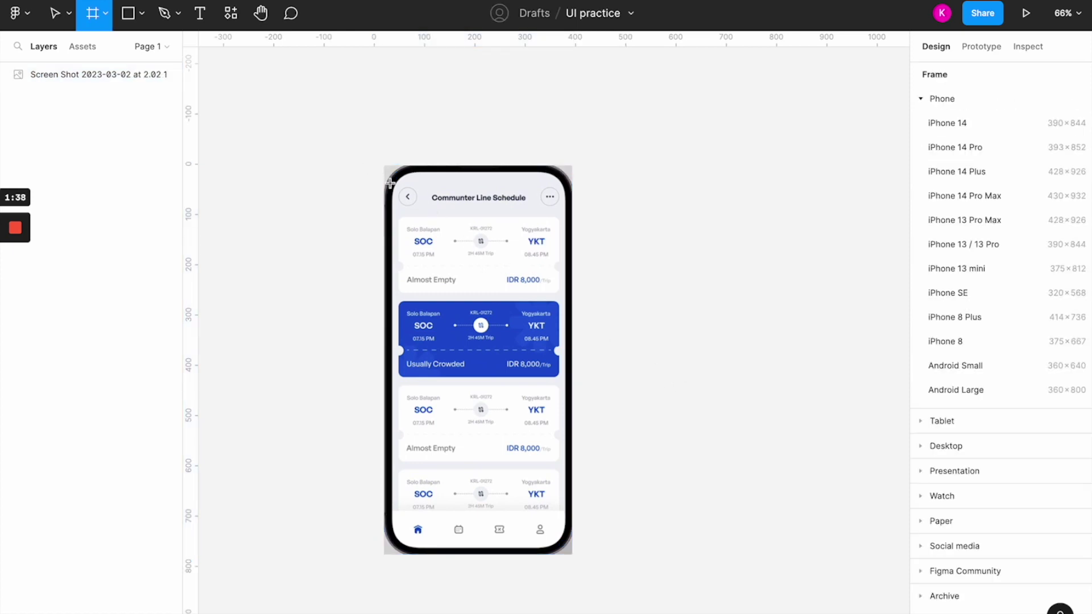
left_click_drag(385, 165, 574, 559)
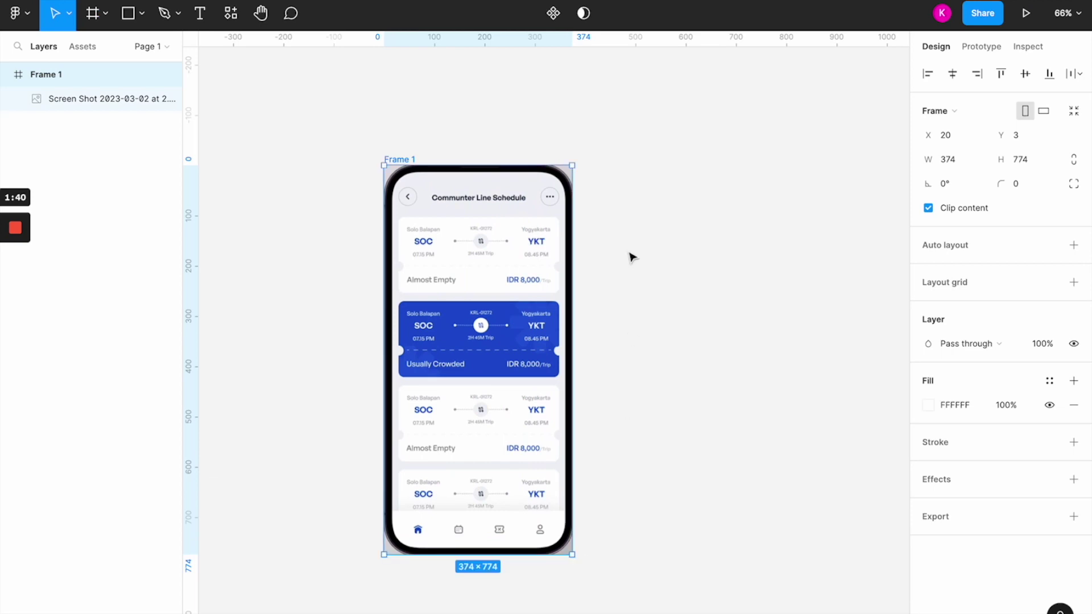
left_click(675, 258)
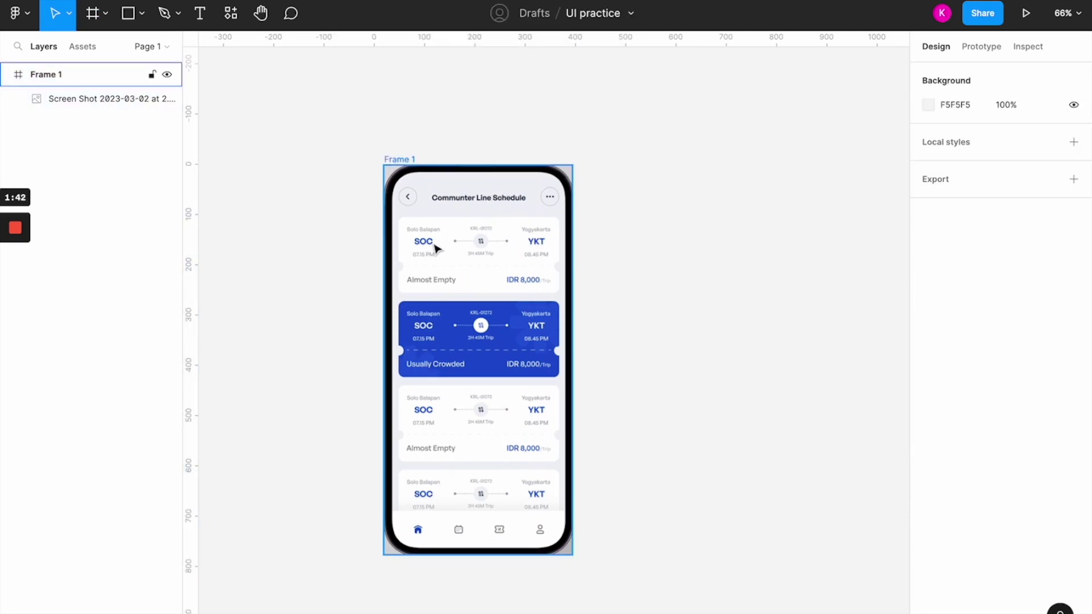
left_click(90, 101)
left_click_drag(505, 285, 289, 281)
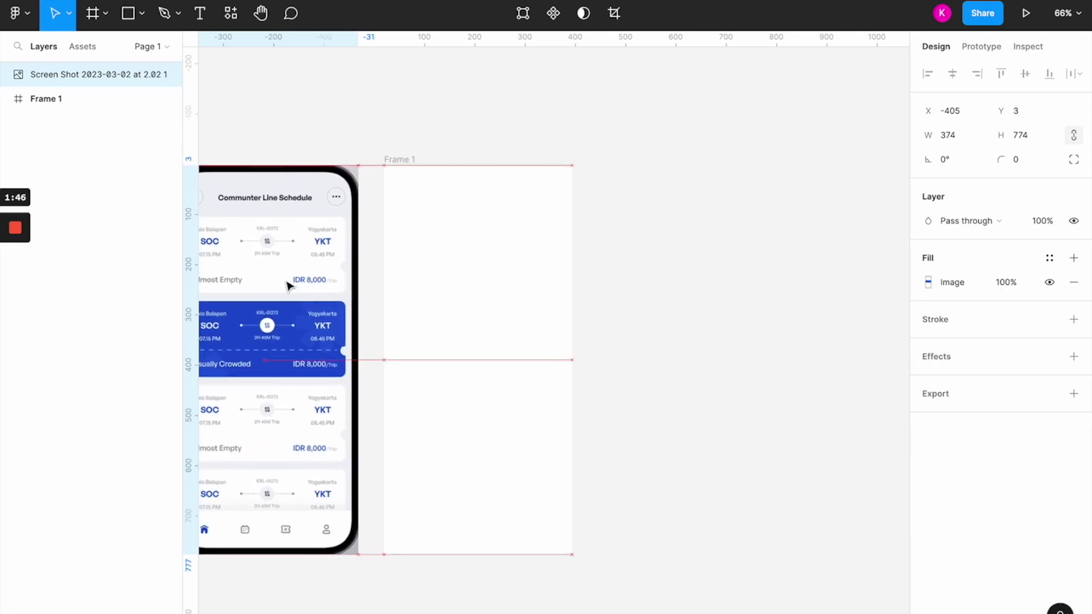
left_click(314, 139)
left_click_drag(314, 139, 435, 135)
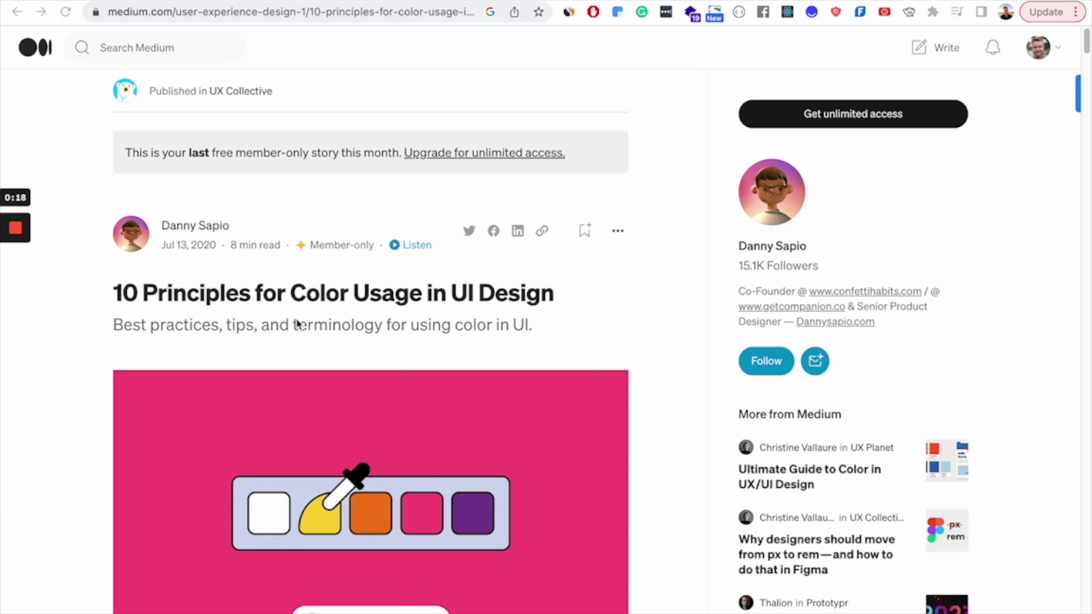
- Read the Medium color article down to '6. Limit color', then return to the UI practice file
scroll(568, 451, "down", 5)
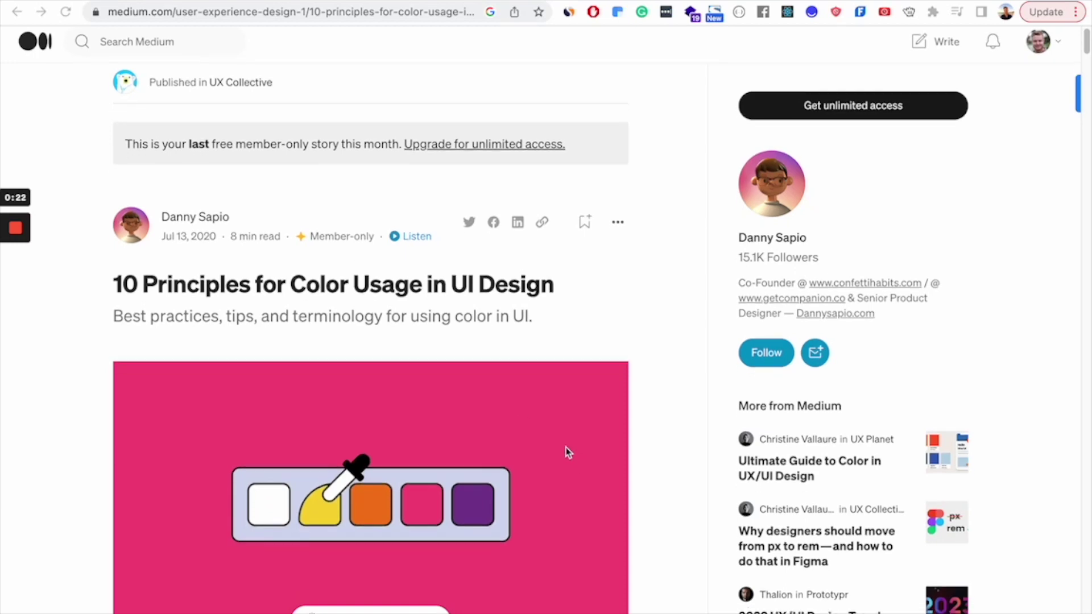
scroll(494, 445, "down", 5)
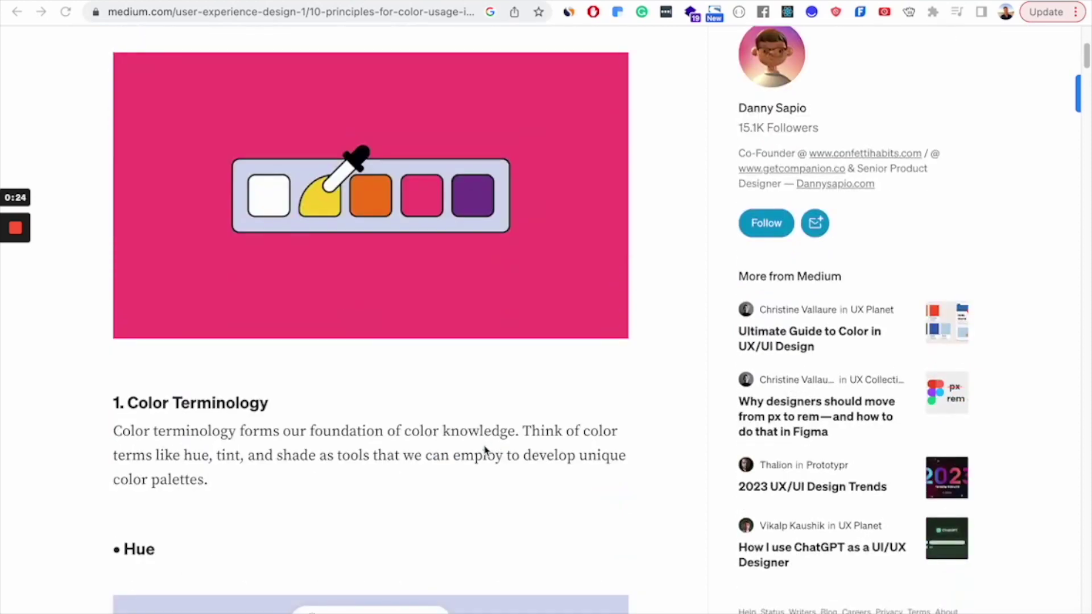
scroll(486, 449, "down", 2)
scroll(478, 461, "down", 20)
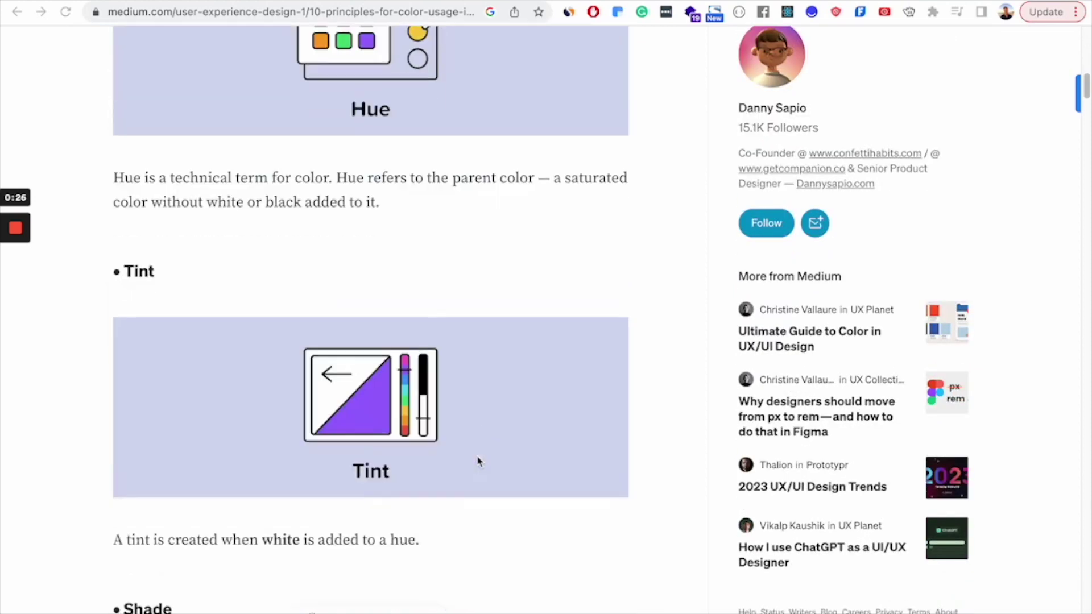
scroll(475, 460, "down", 20)
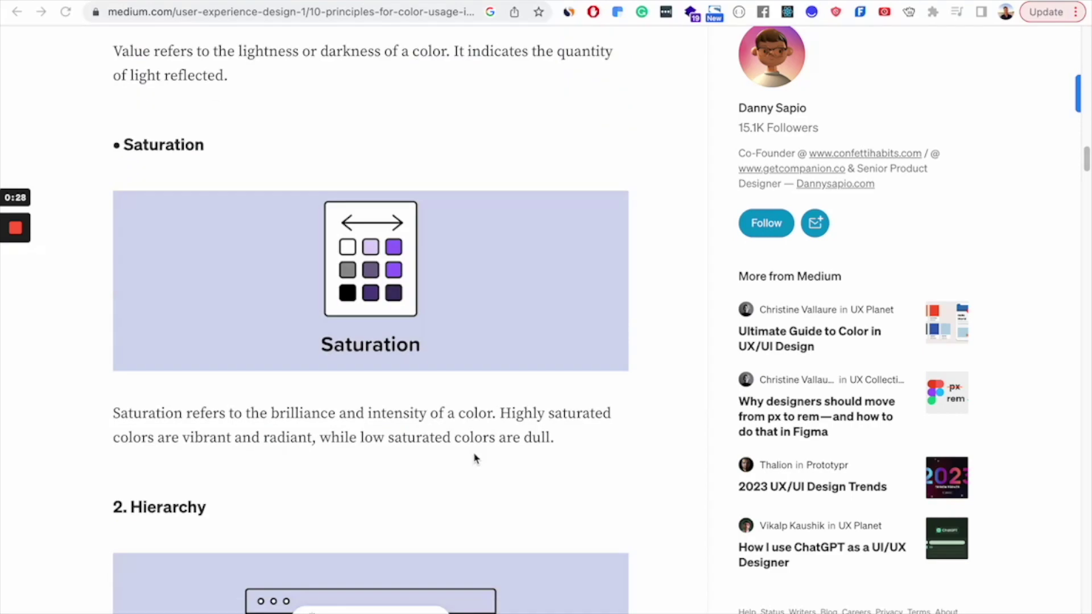
scroll(476, 458, "down", 20)
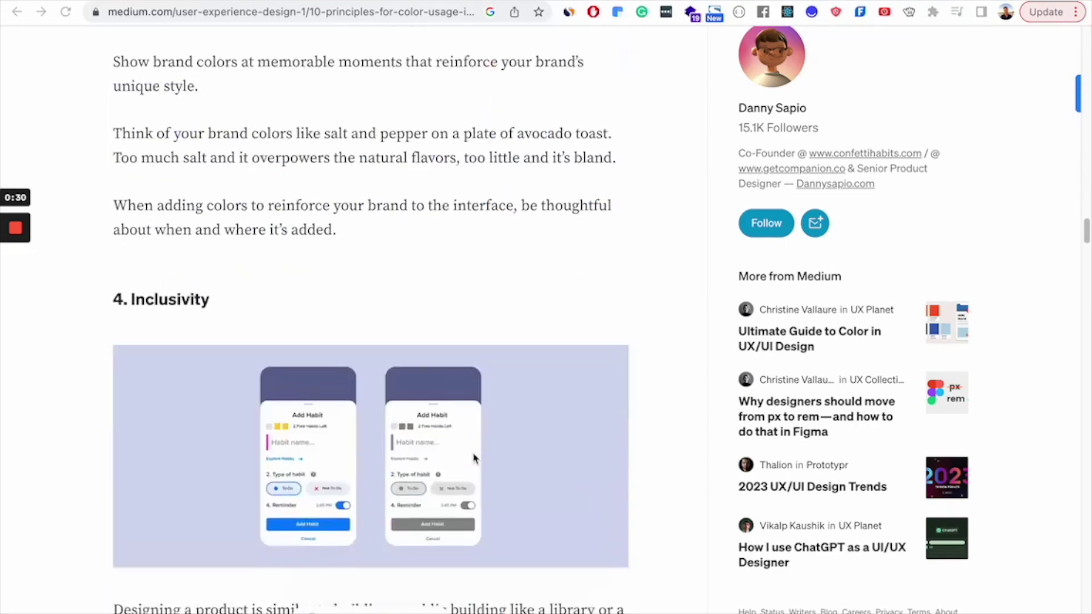
scroll(474, 457, "down", 20)
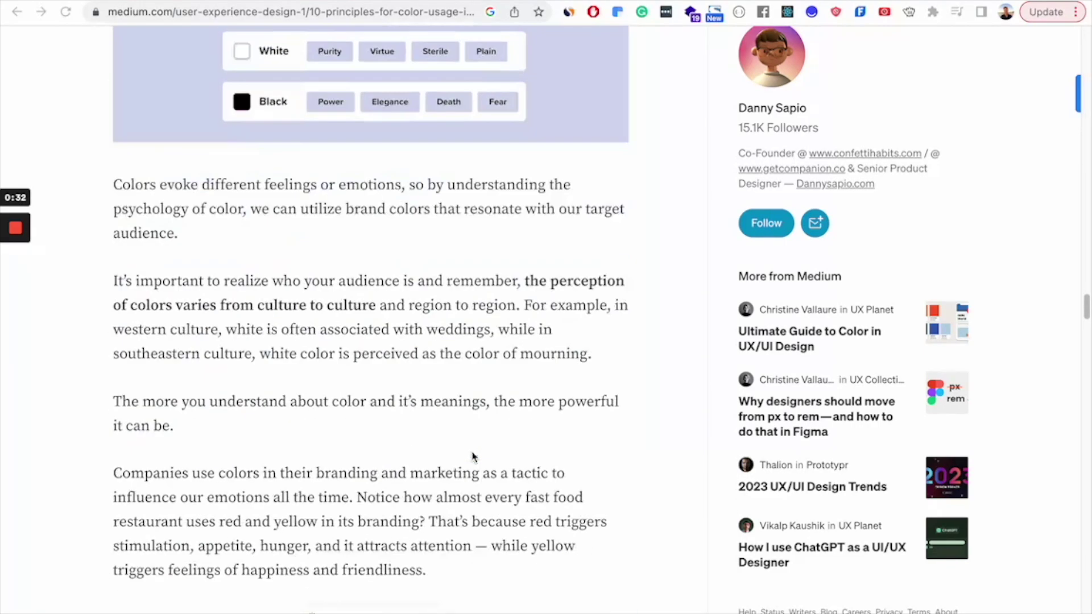
scroll(470, 457, "down", 3)
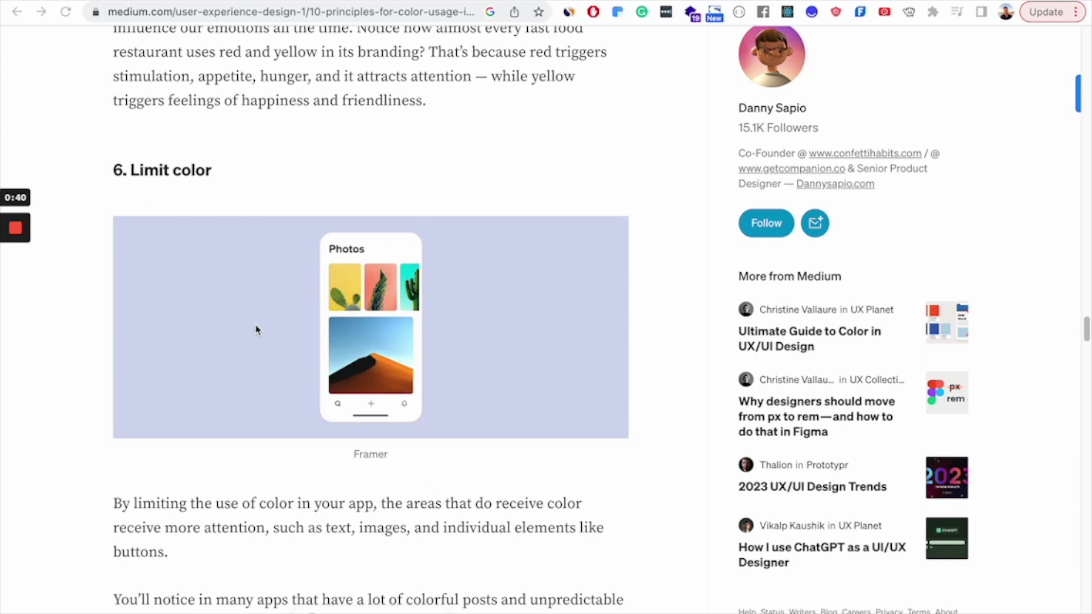
scroll(256, 326, "down", 1)
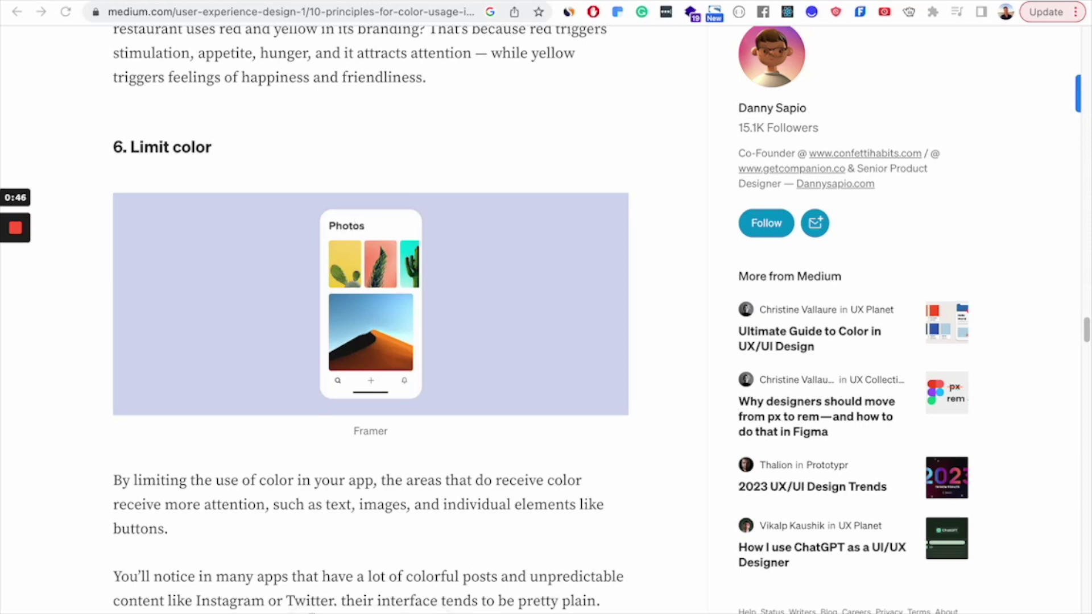
mouse_move(443, 576)
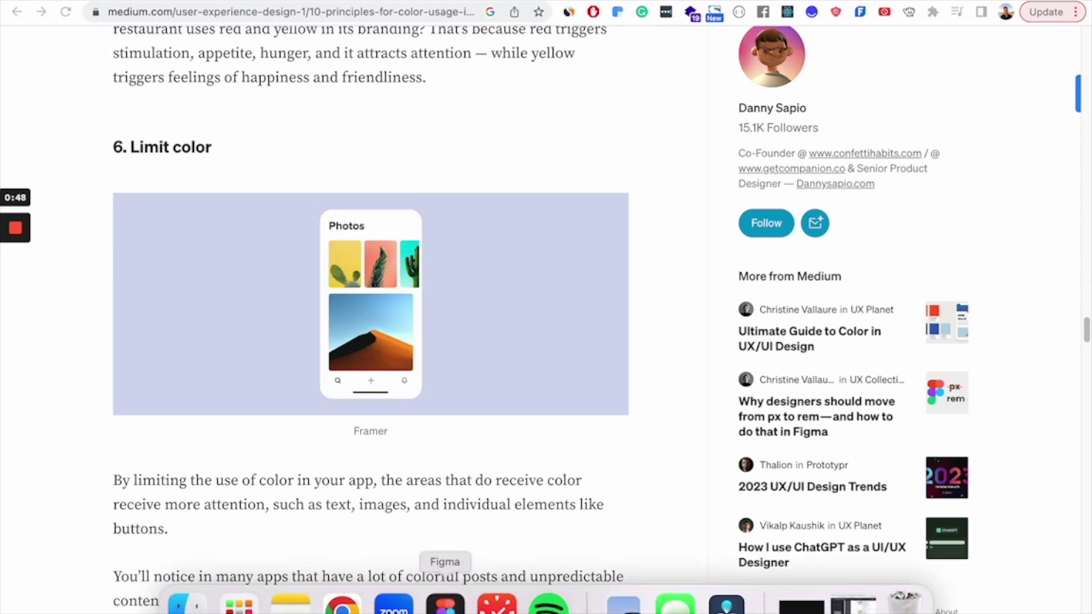
left_click(445, 603)
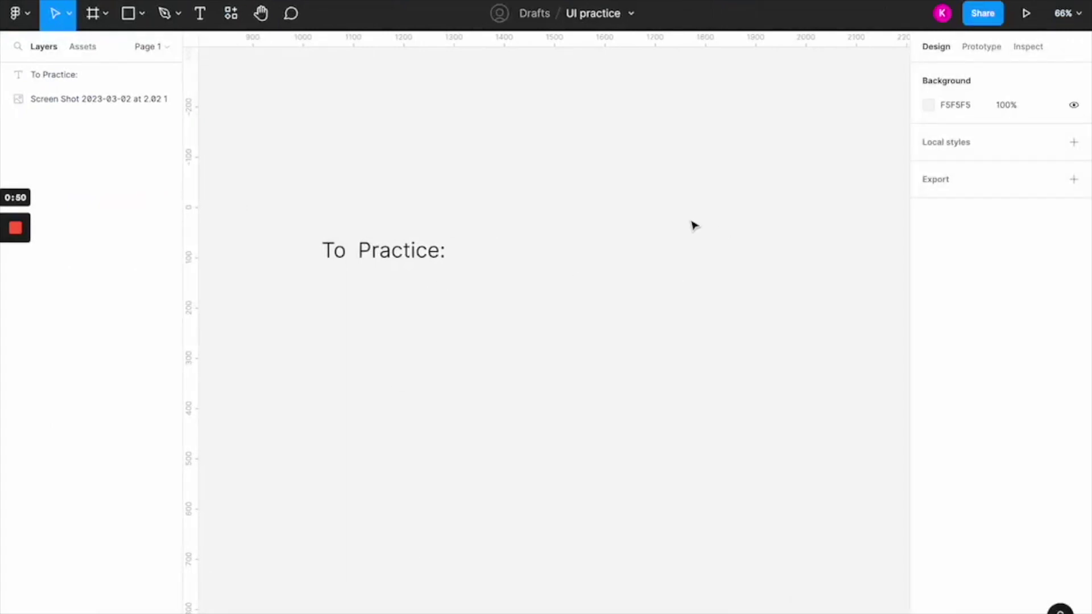
- Add a bullet under 'To Practice:': 'Limit the use of color in my designs. Try to only use 4 colors per dgn'
scroll(679, 220, "right", 2)
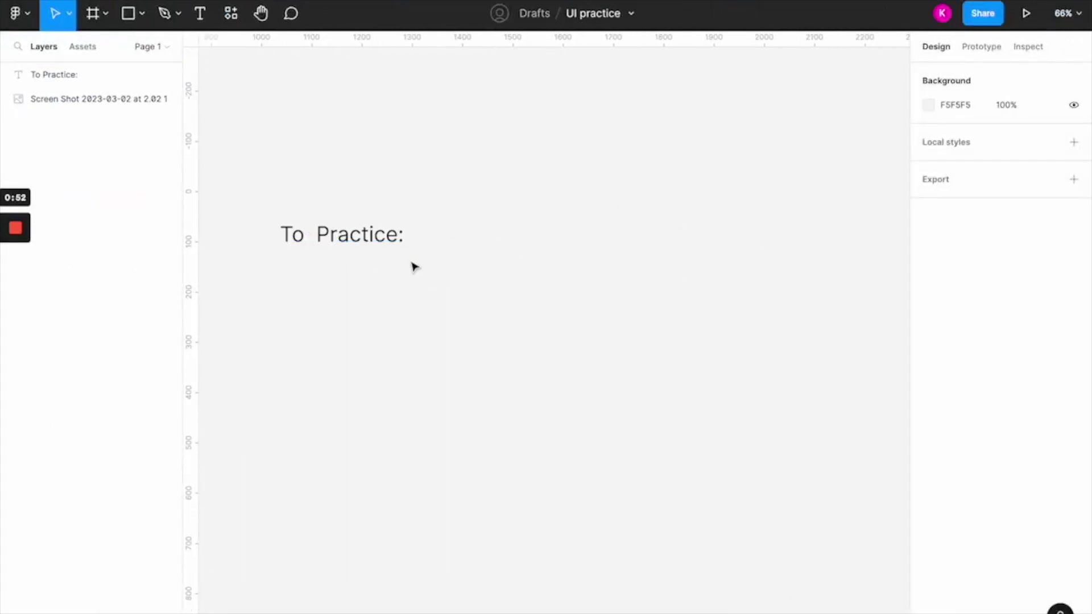
double_click(346, 242)
key("Right")
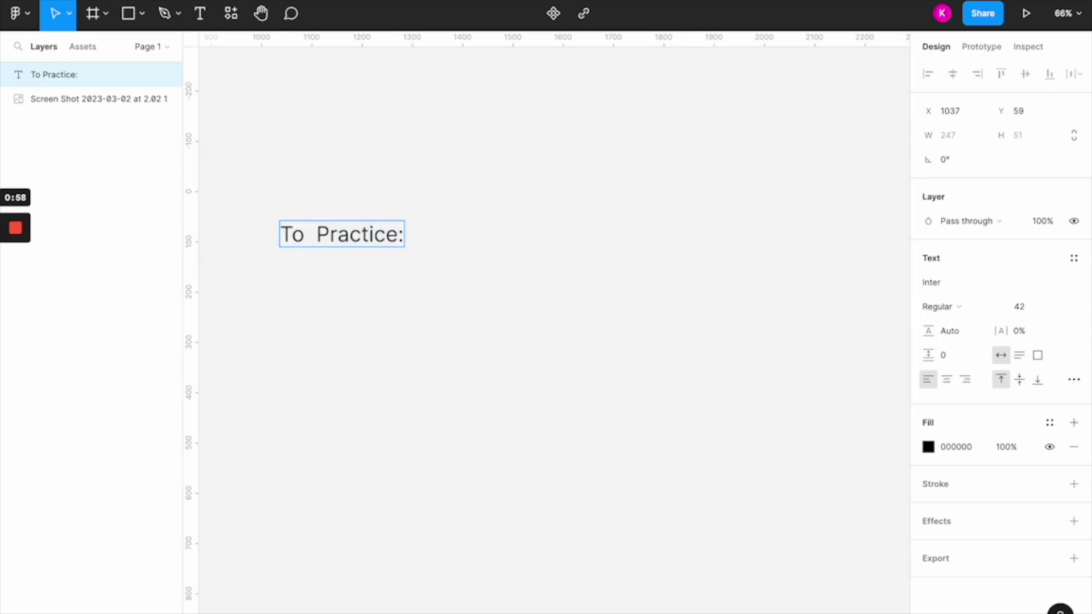
key("Return")
key("Return")
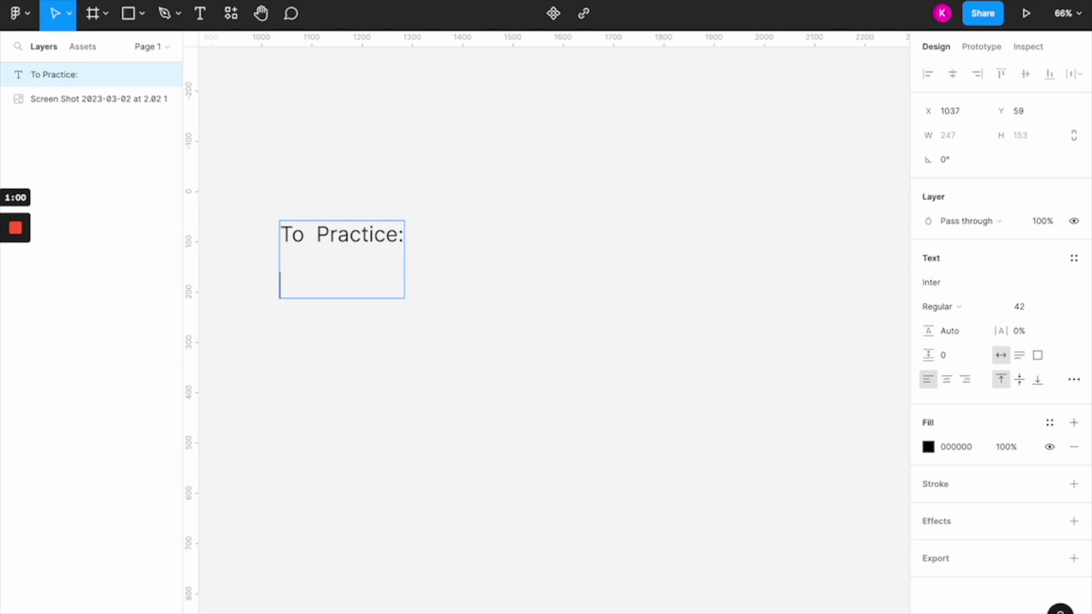
key("ctrl+shift+8")
type("Limit")
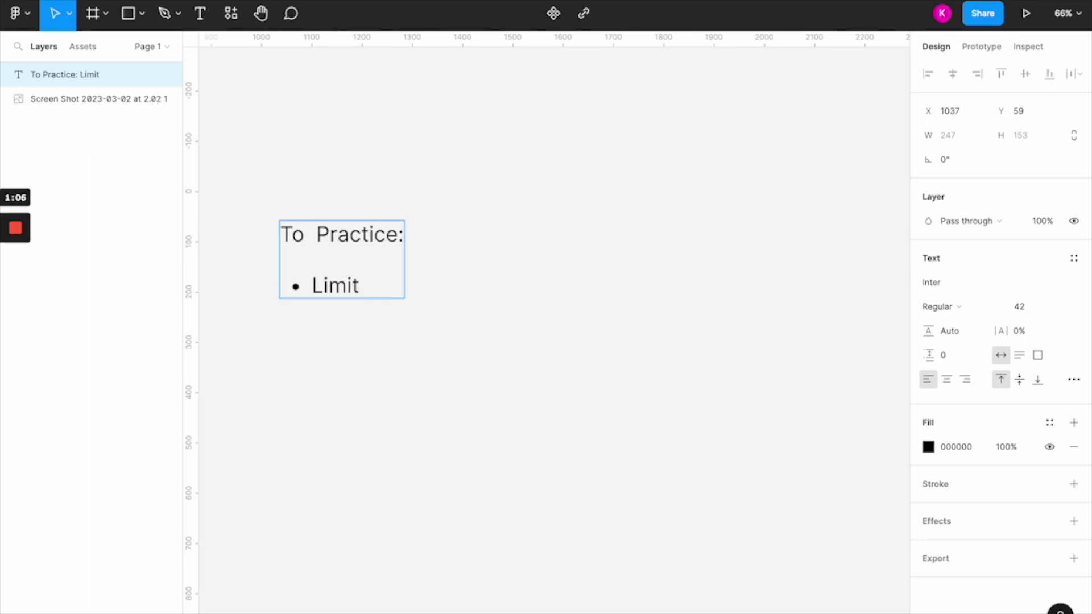
type(" the use of ")
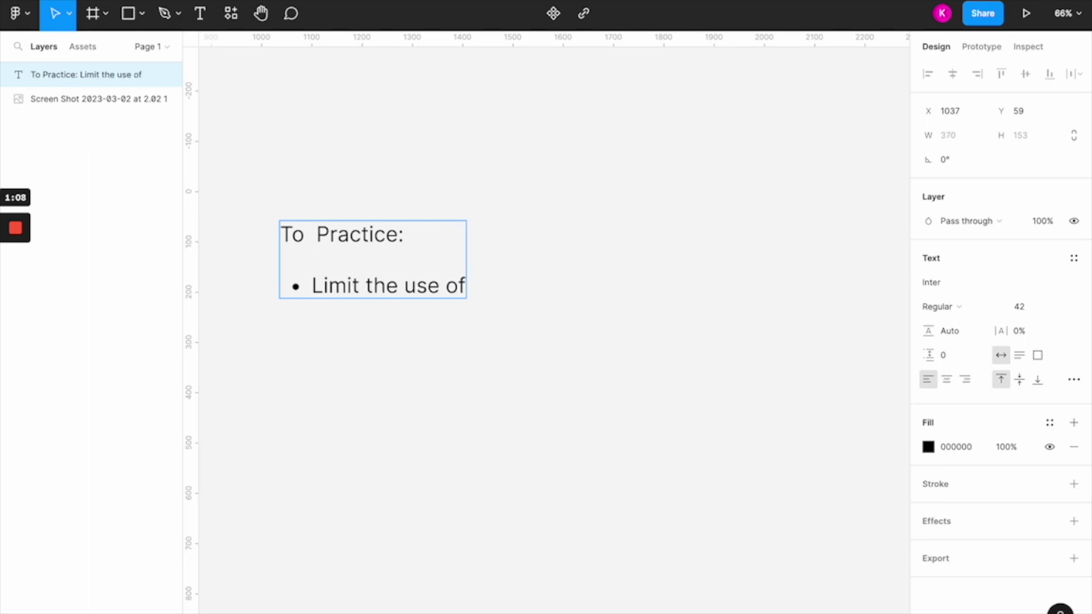
type("color")
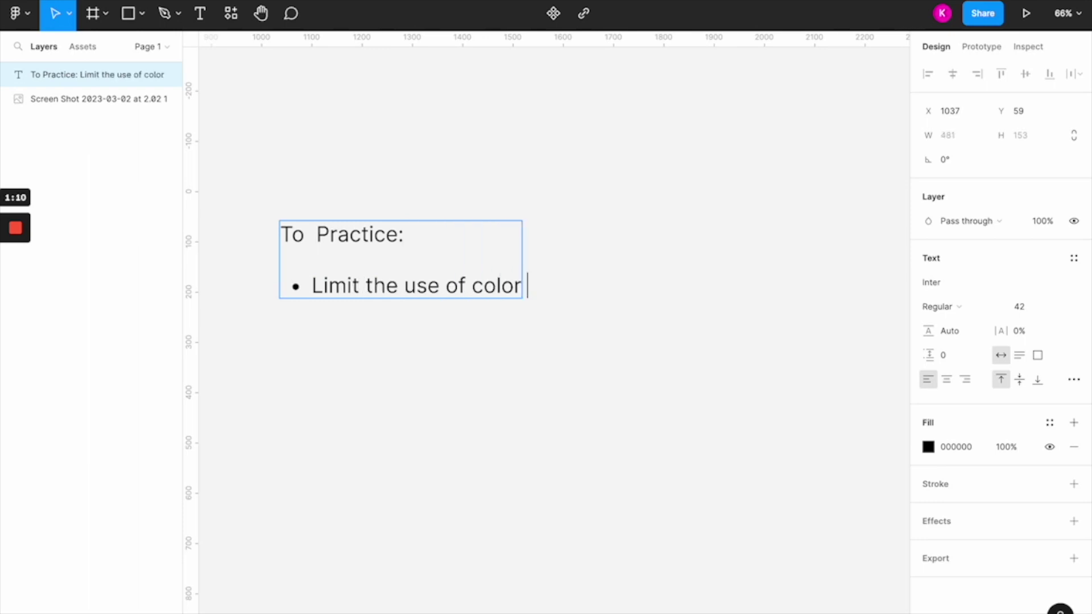
type(" in my design")
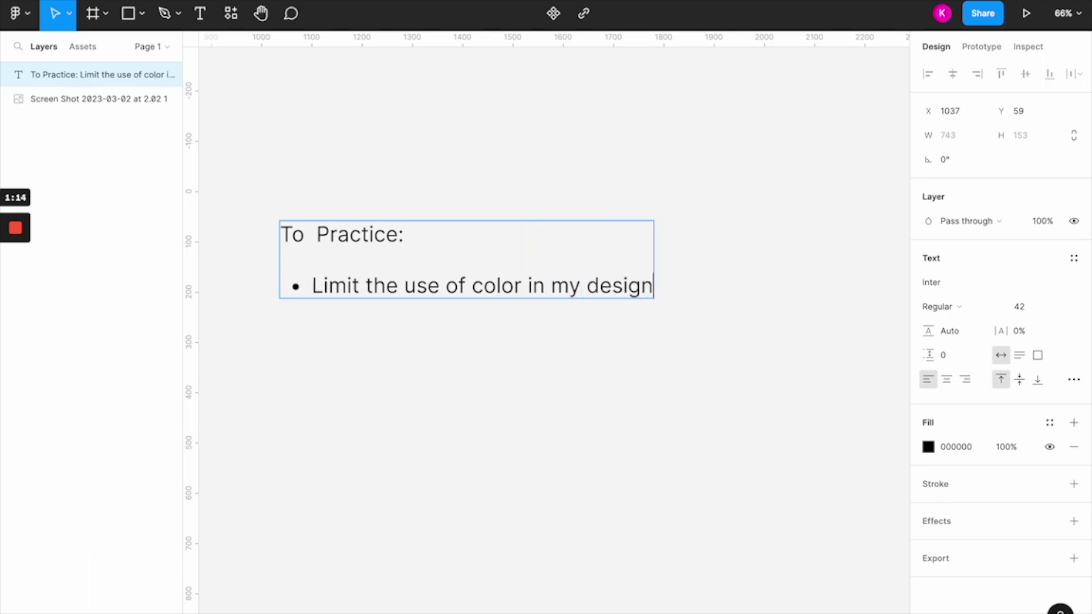
type("s. ")
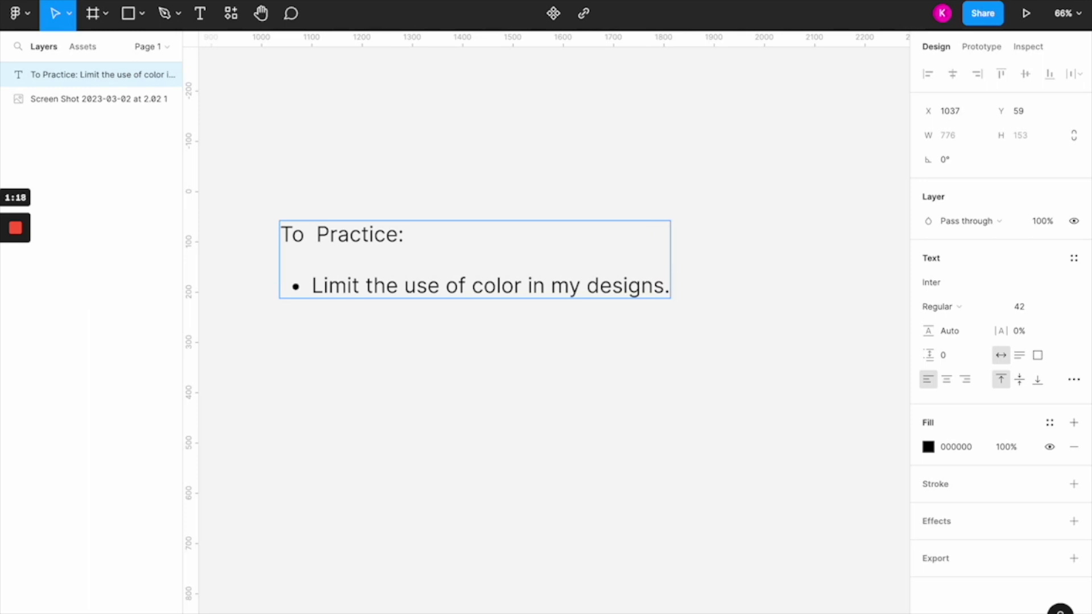
type("Try to only use")
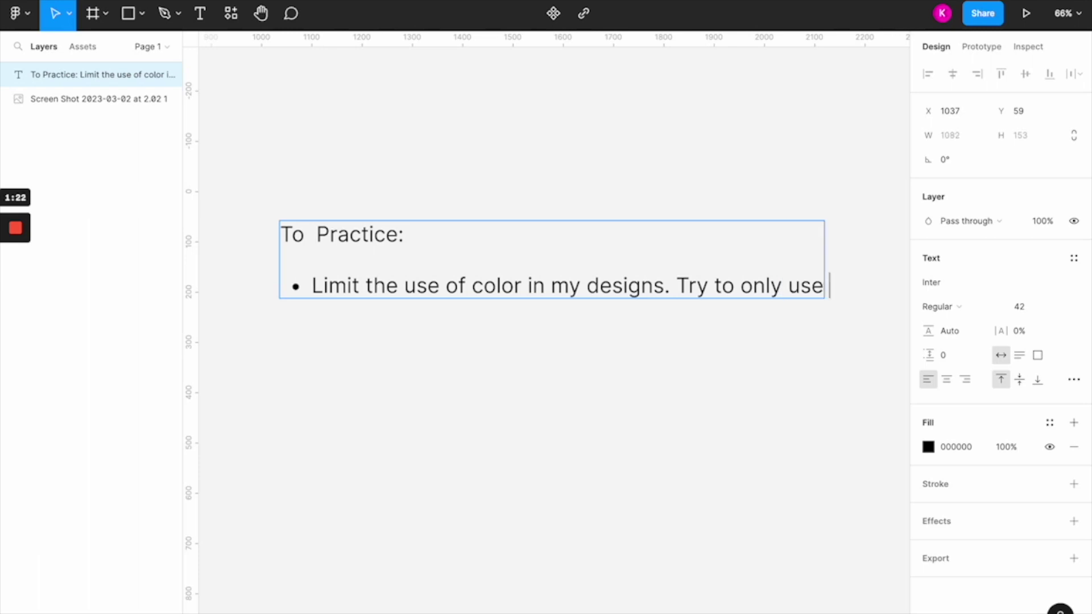
type(" 4 colors")
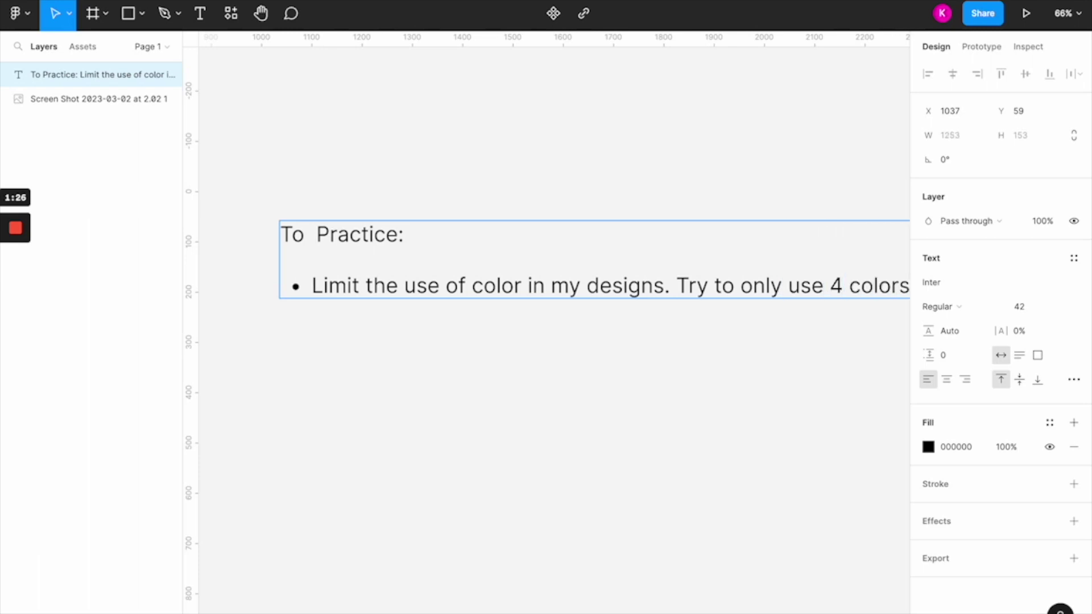
type(" per d")
type("gn")
key("Escape")
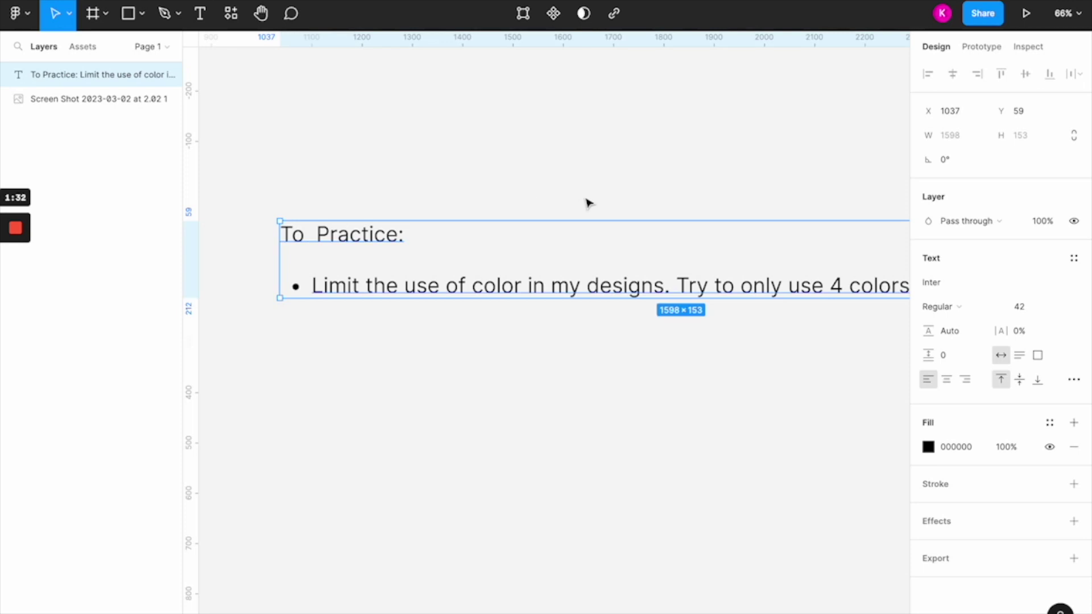
- Narrow the note's text box so the bullet wraps onto several lines
left_click_drag(579, 192, 383, 186)
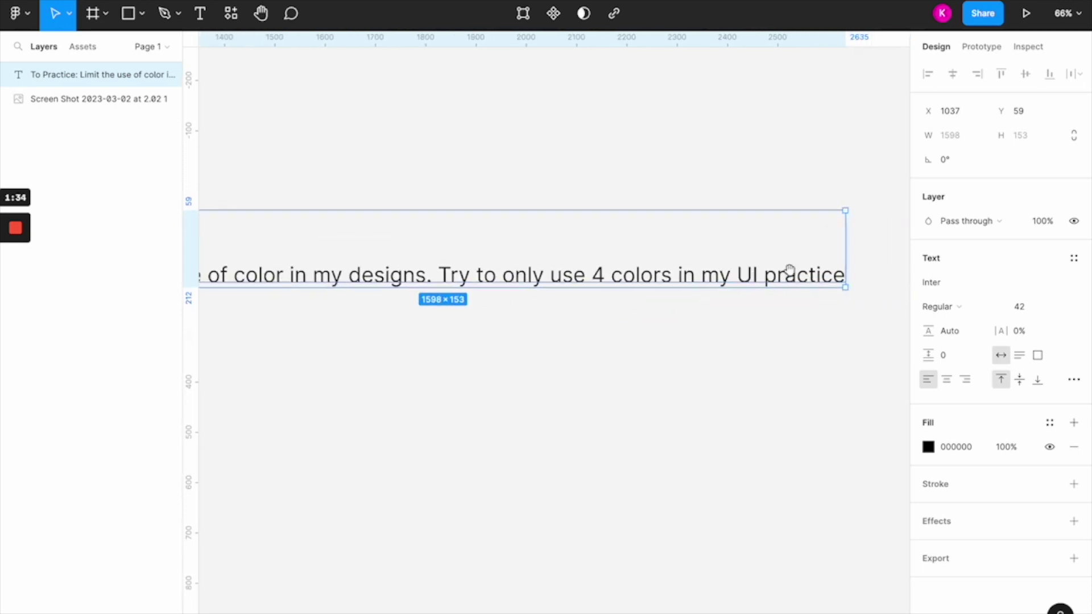
left_click_drag(847, 256, 379, 249)
left_click(314, 178)
left_click_drag(315, 178, 588, 190)
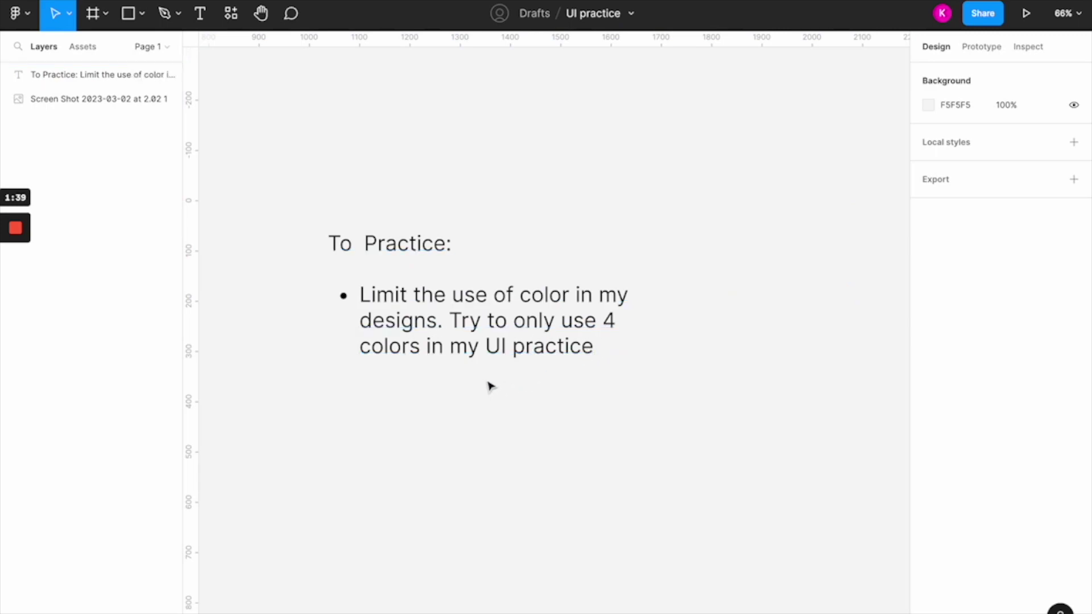
left_click_drag(600, 189, 557, 210)
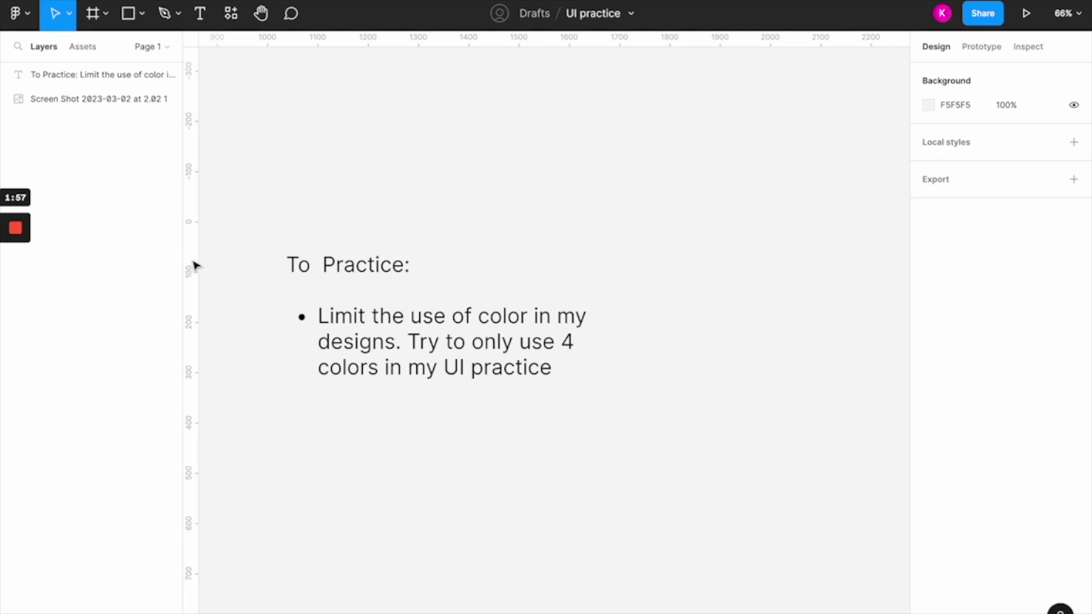
- Capture the Daily UI #001 Sign Up prompt area of the email, then switch to Figma
mouse_move(29, 239)
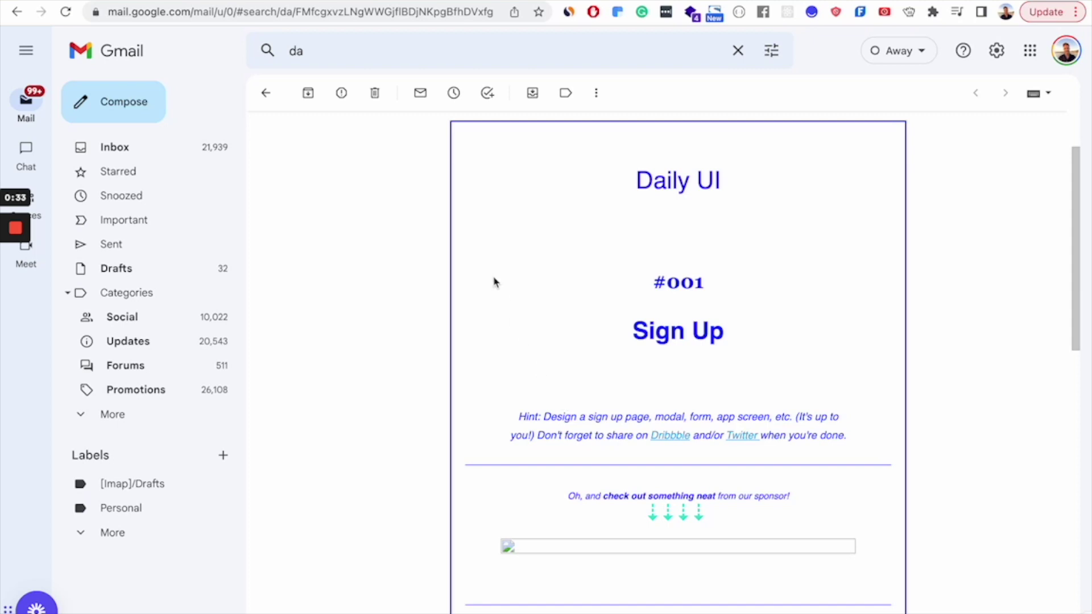
key("super+shift+4")
left_click_drag(430, 134, 897, 458)
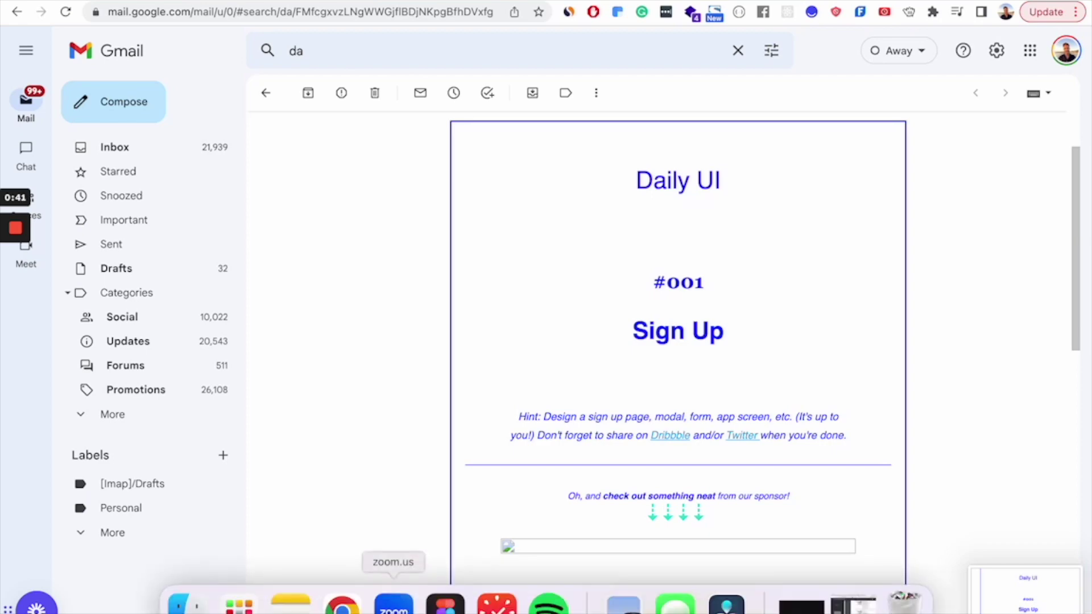
left_click(447, 597)
- Place 'Screen Shot 2023-03-02 at 2.33.42 PM' beside the note, enlarge it, and shift it right
scroll(641, 165, "right", 5)
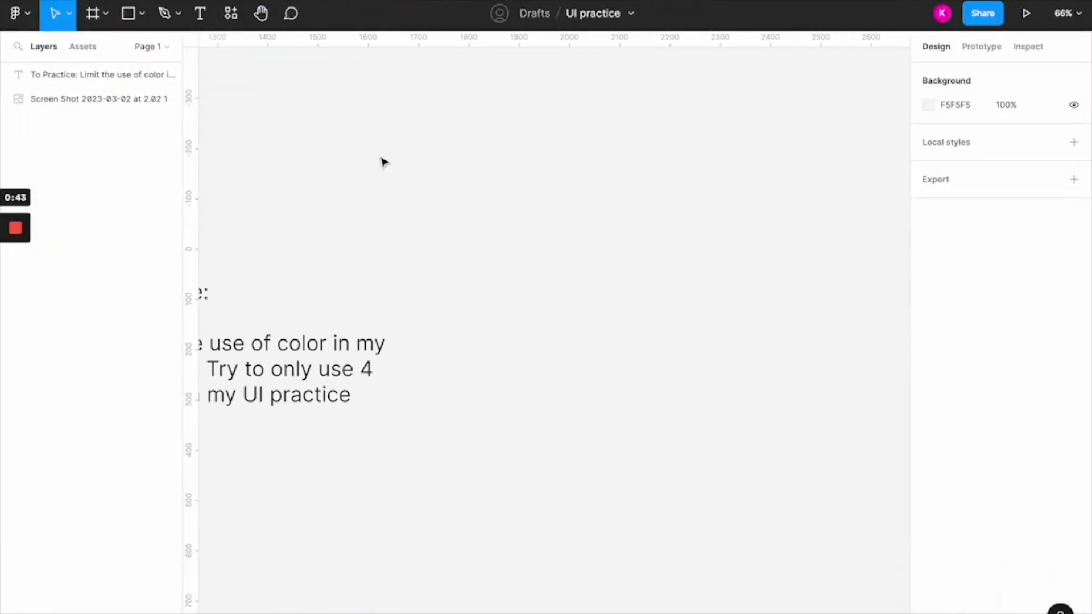
left_click(127, 16)
left_click(142, 14)
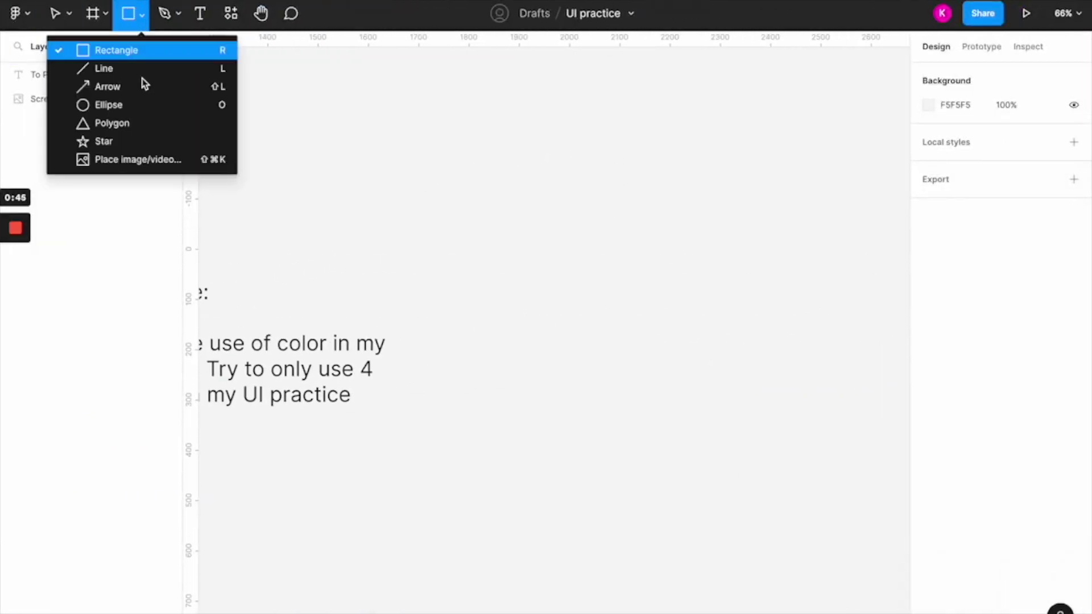
left_click(142, 158)
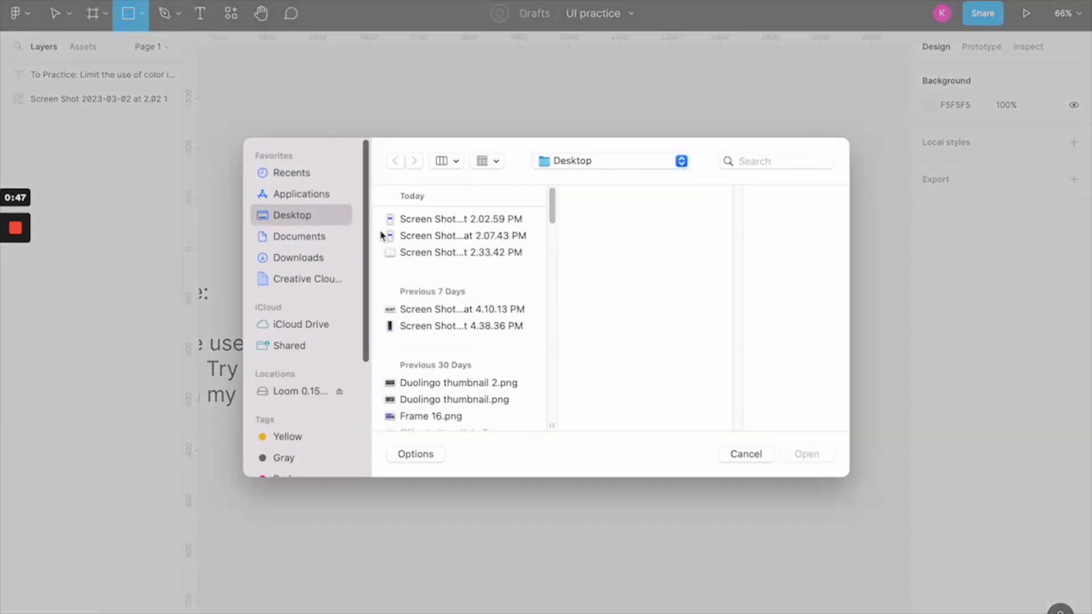
left_click(427, 253)
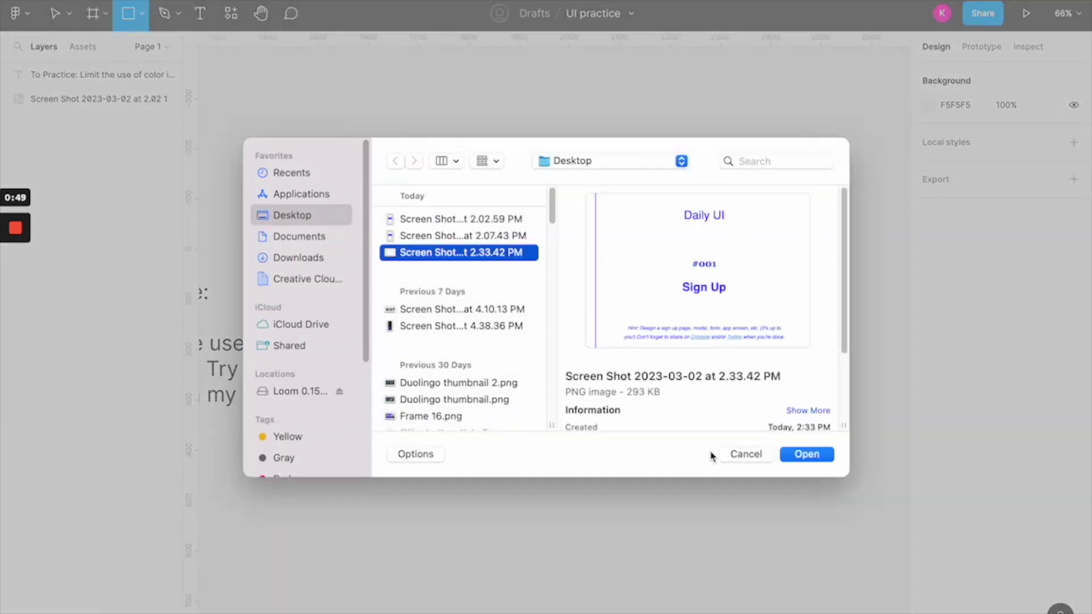
left_click(785, 454)
left_click(589, 236)
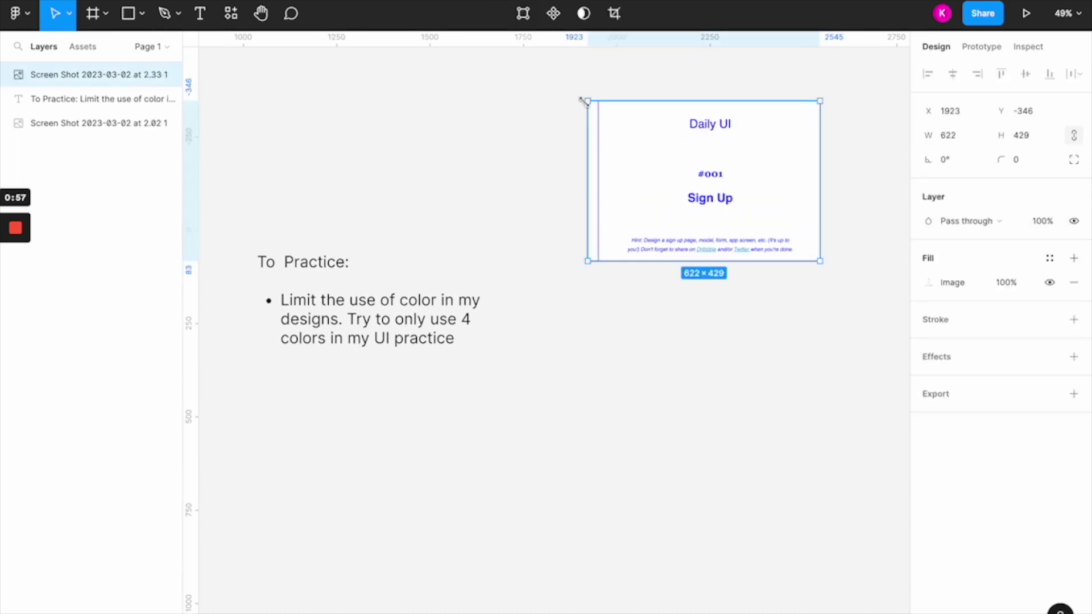
left_click_drag(587, 101, 453, 35)
left_click_drag(534, 202, 692, 197)
left_click(348, 173)
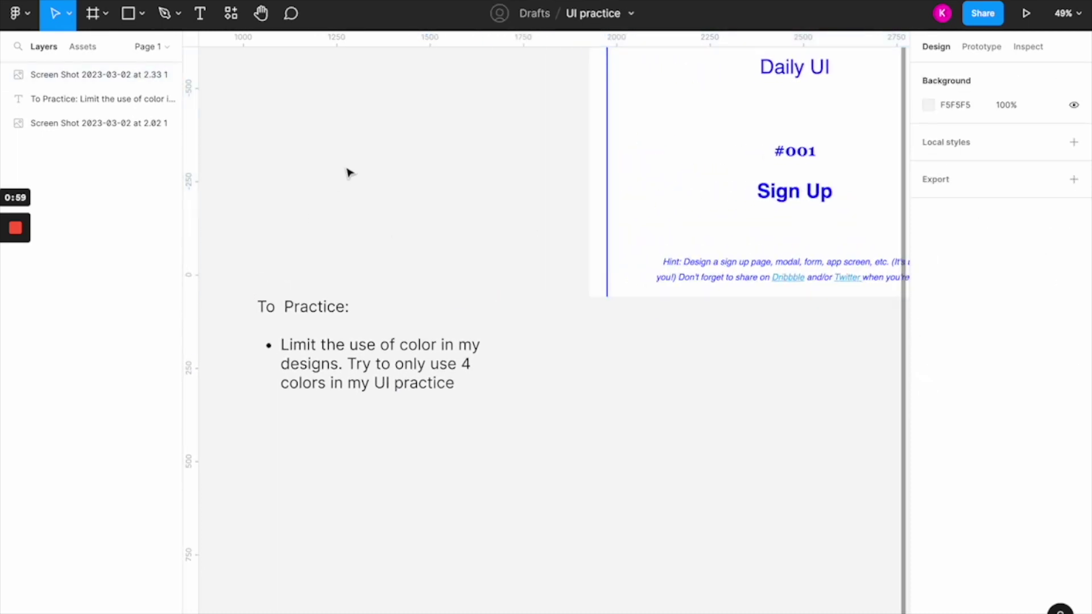
- Draw an empty Frame 1 of about 1905×1158 below the screenshot
scroll(319, 212, "right", 1)
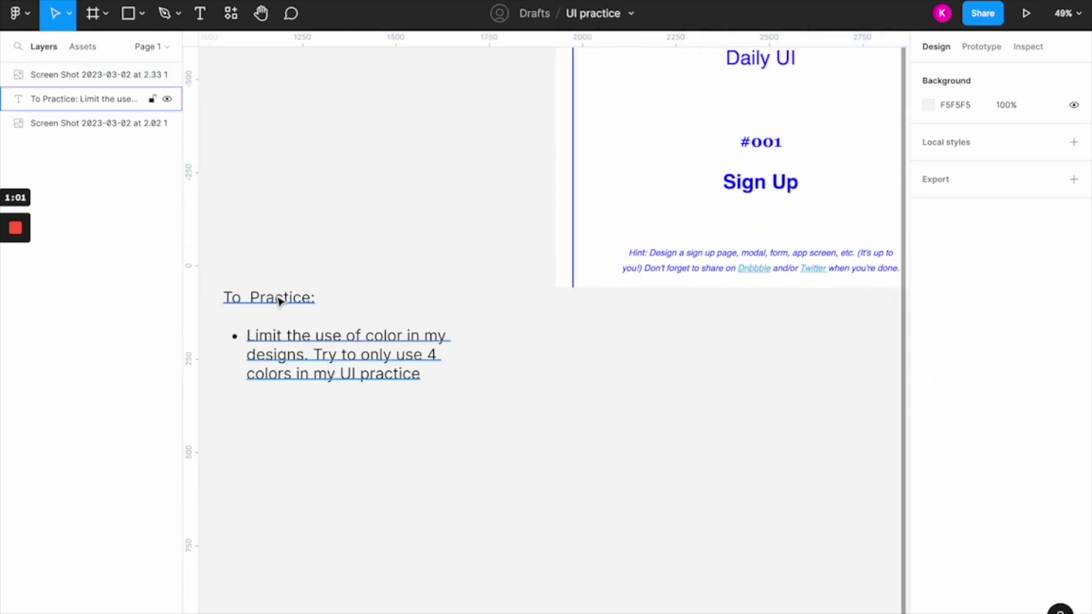
scroll(397, 392, "down", 2)
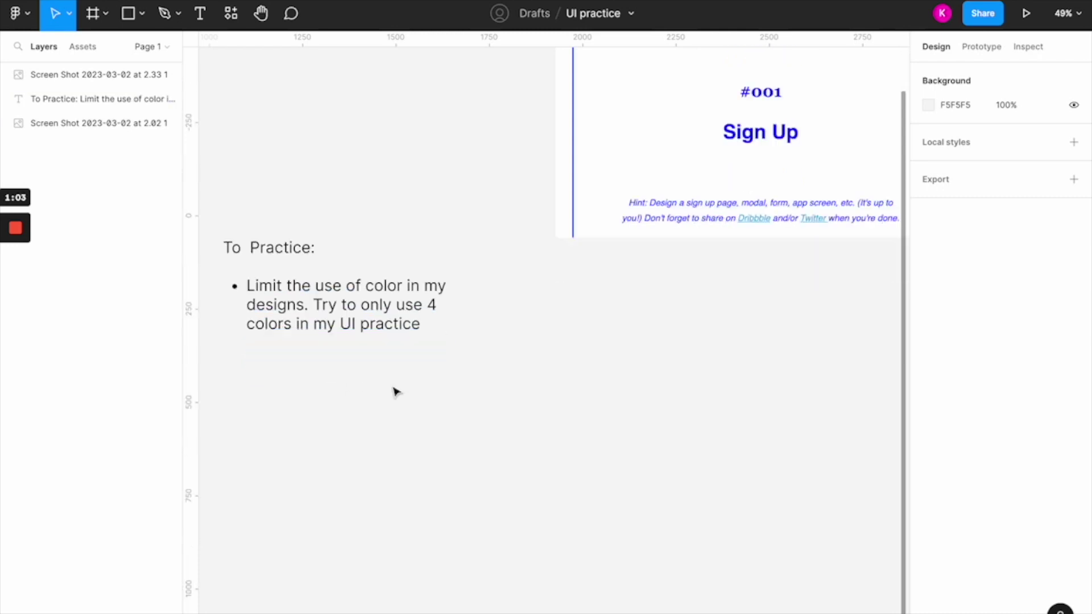
scroll(398, 390, "down", 4)
left_click_drag(519, 300, 475, 254)
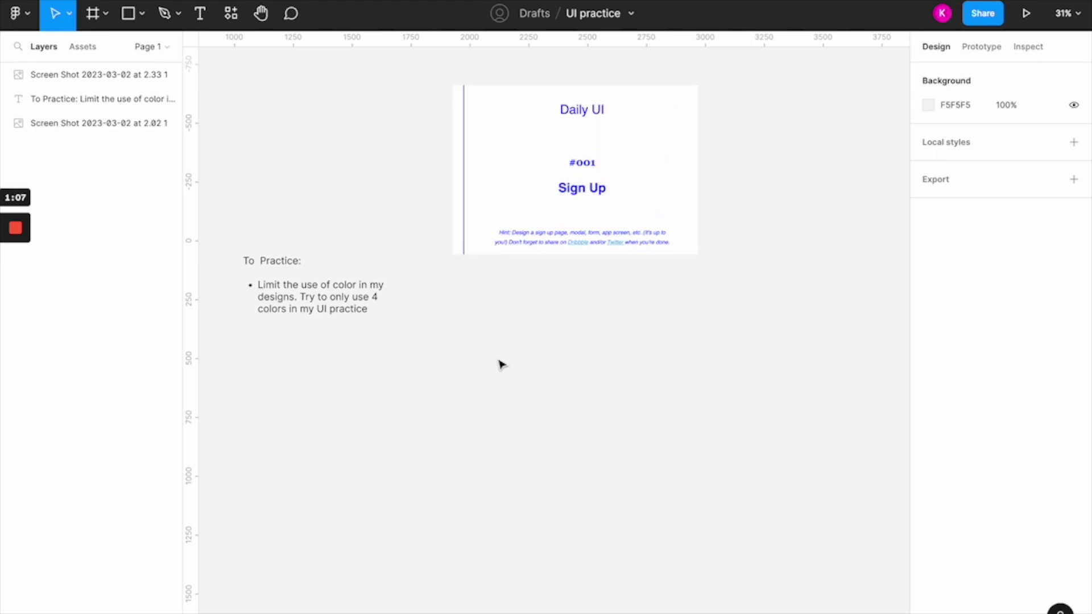
key("f")
mouse_move(453, 312)
left_mouse_down()
mouse_move(802, 576)
mouse_move(914, 592)
mouse_move(838, 592)
mouse_move(797, 611)
left_mouse_up()
- Deselect Frame 1, pan over the screenshot and frame, and switch to the Daily UI email in Chrome
left_click(536, 270)
scroll(524, 330, "down", 1)
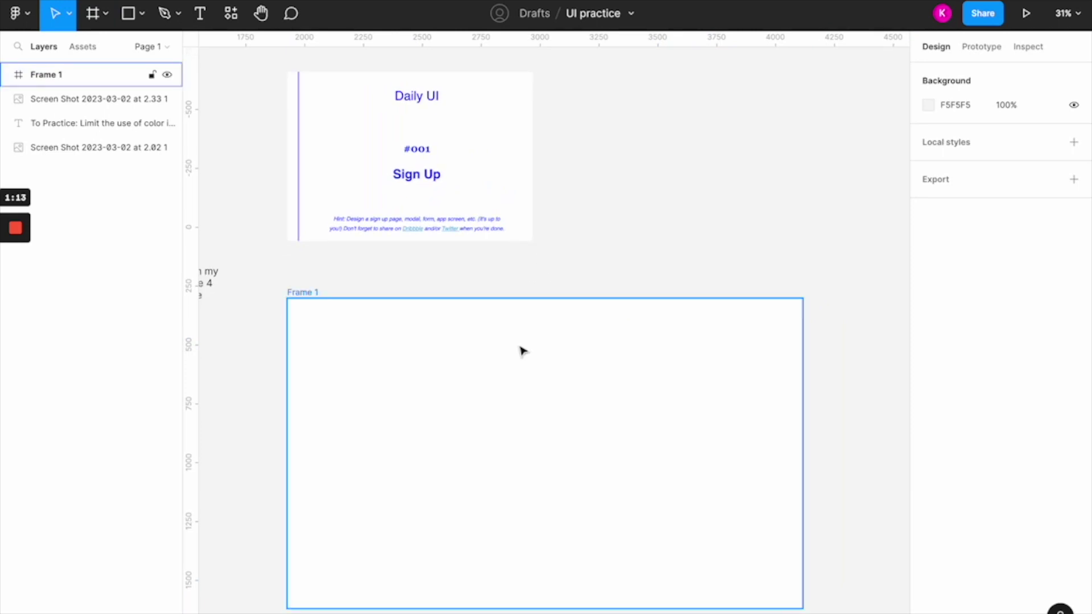
scroll(519, 348, "down", 1)
left_click(649, 285)
left_click_drag(570, 290, 657, 276)
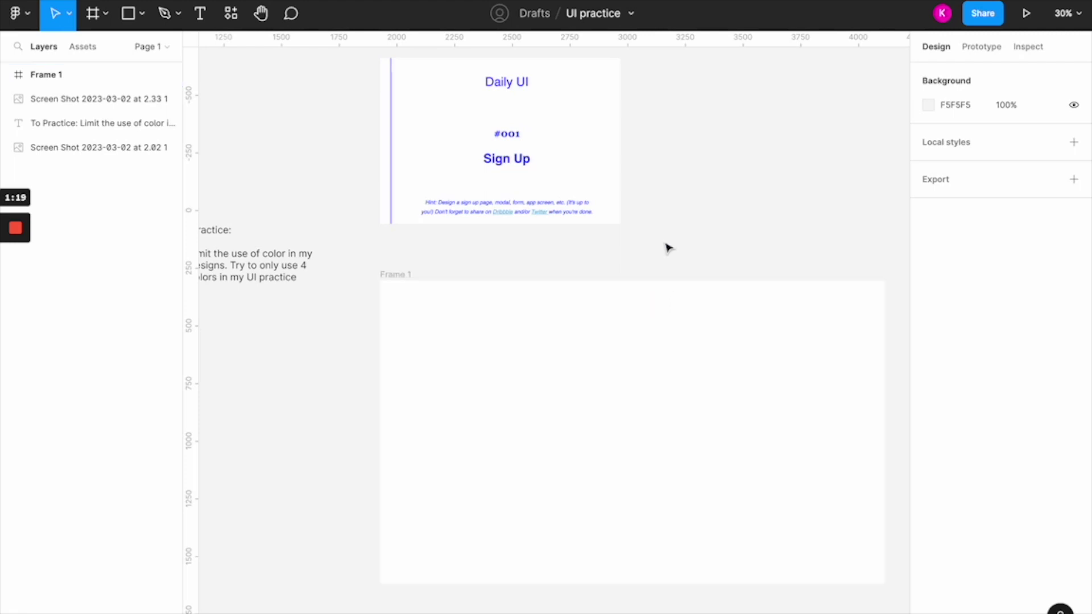
left_click_drag(666, 246, 641, 209)
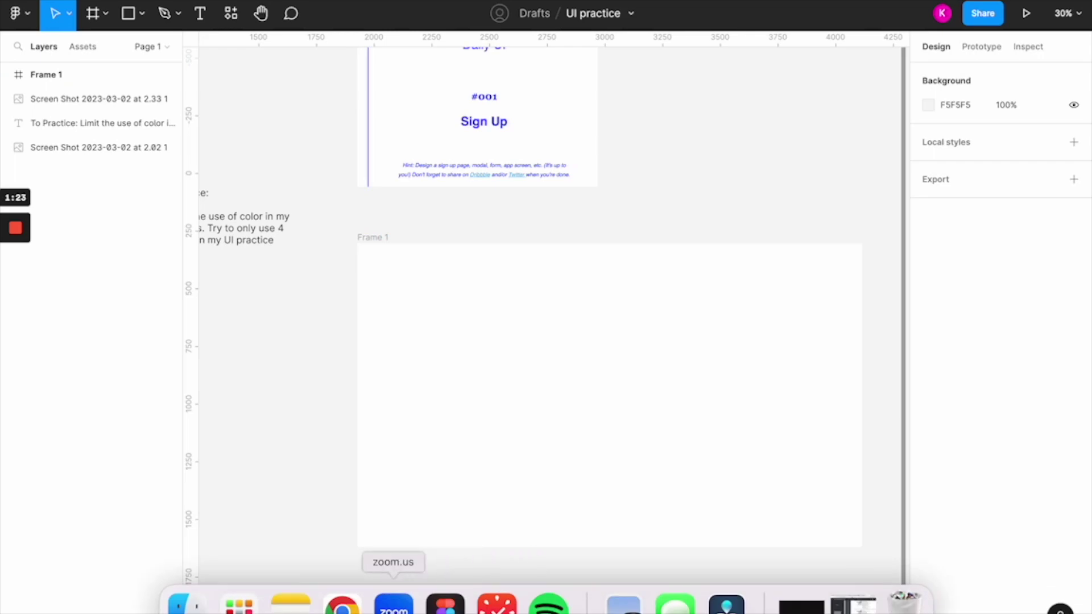
left_click(344, 605)
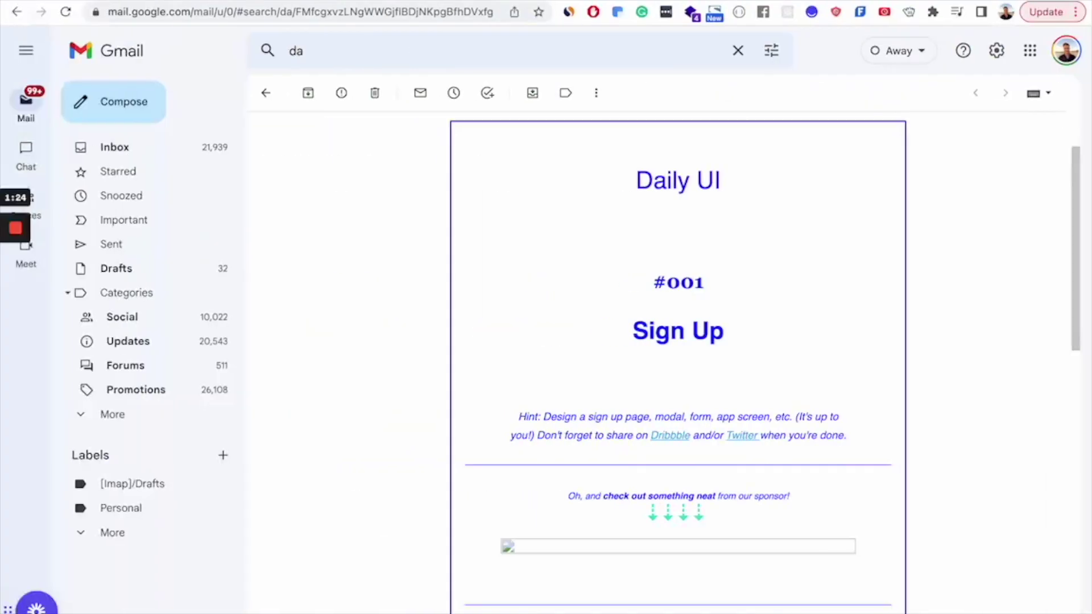
- On Dribbble's 'daily ui 001' results, open the 'Sign up - Daily UI 001' shot and close it again
left_click(443, 2)
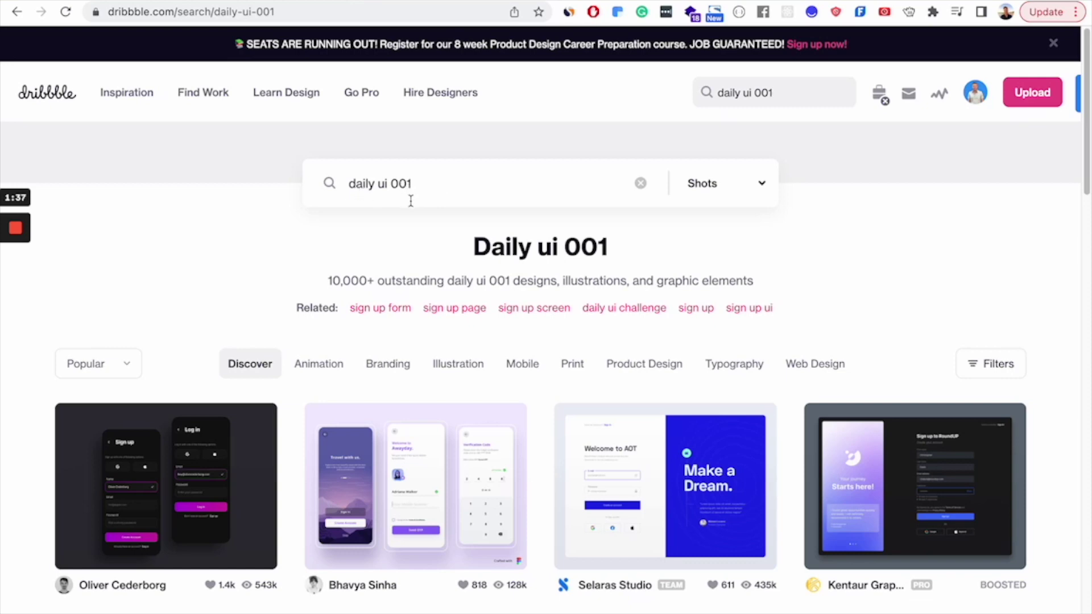
scroll(312, 266, "down", 2)
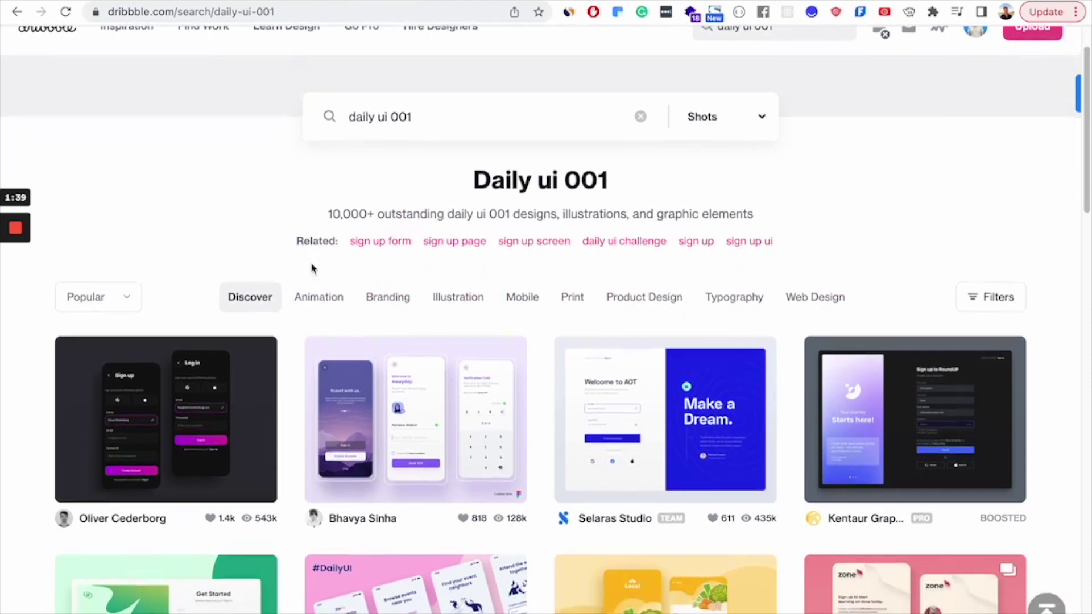
scroll(312, 267, "down", 1)
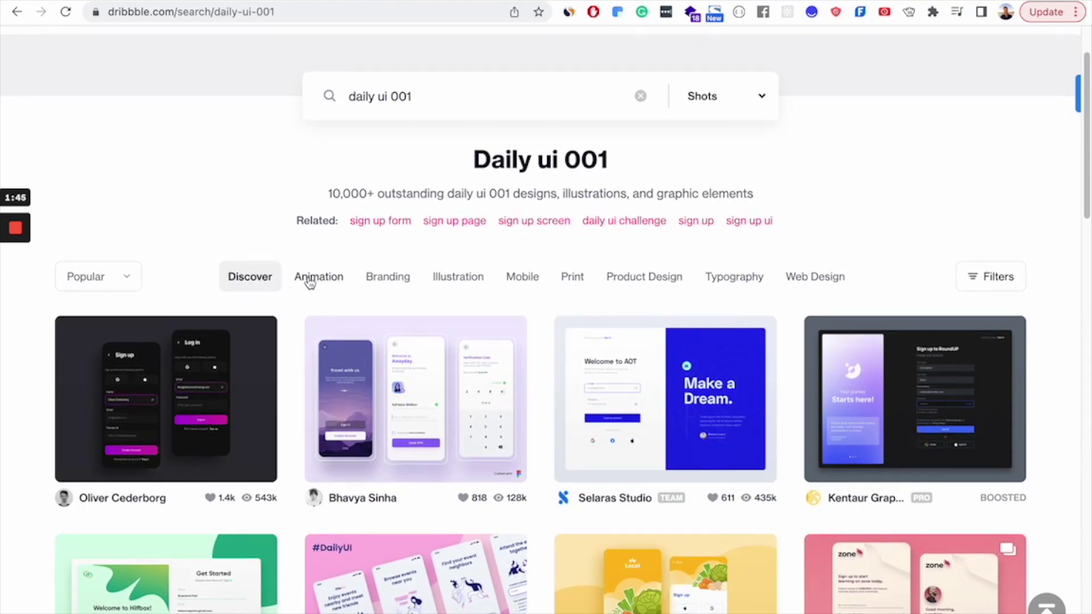
scroll(310, 281, "down", 1)
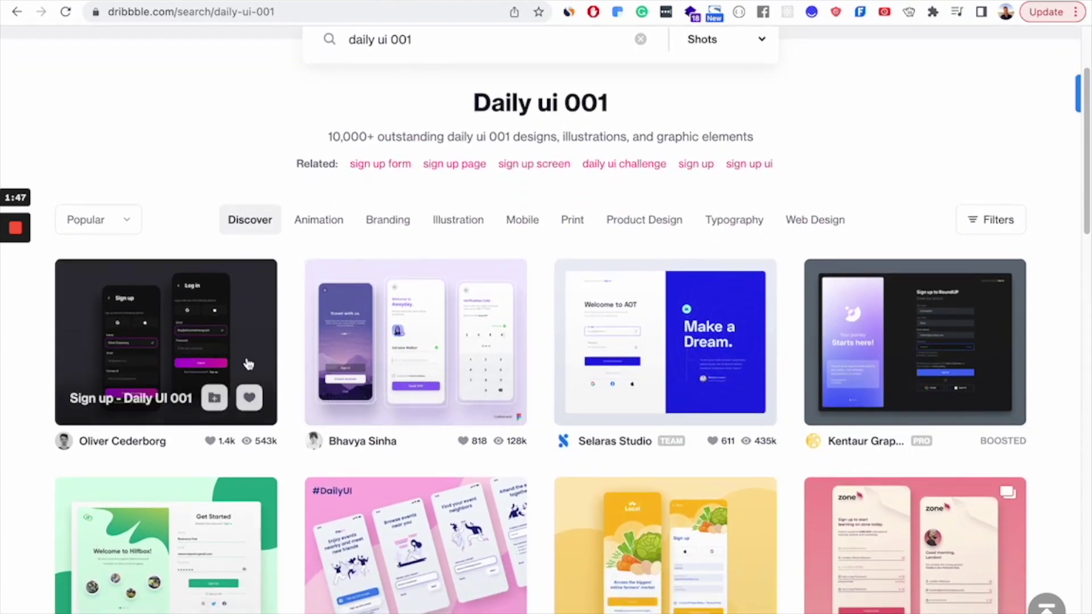
left_click(249, 364)
scroll(299, 326, "down", 1)
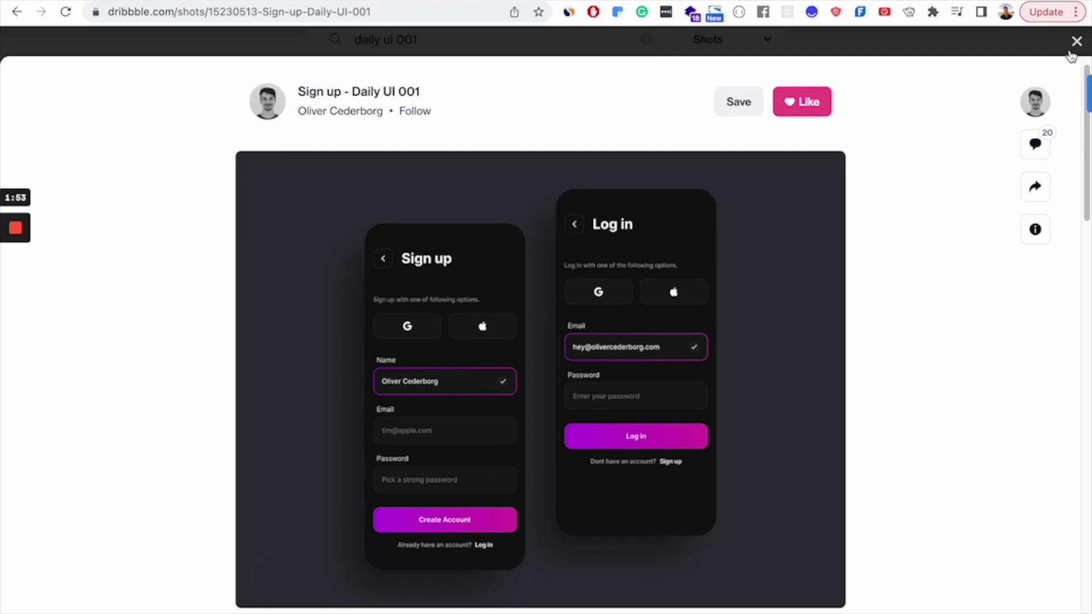
key("Escape")
scroll(575, 345, "down", 2)
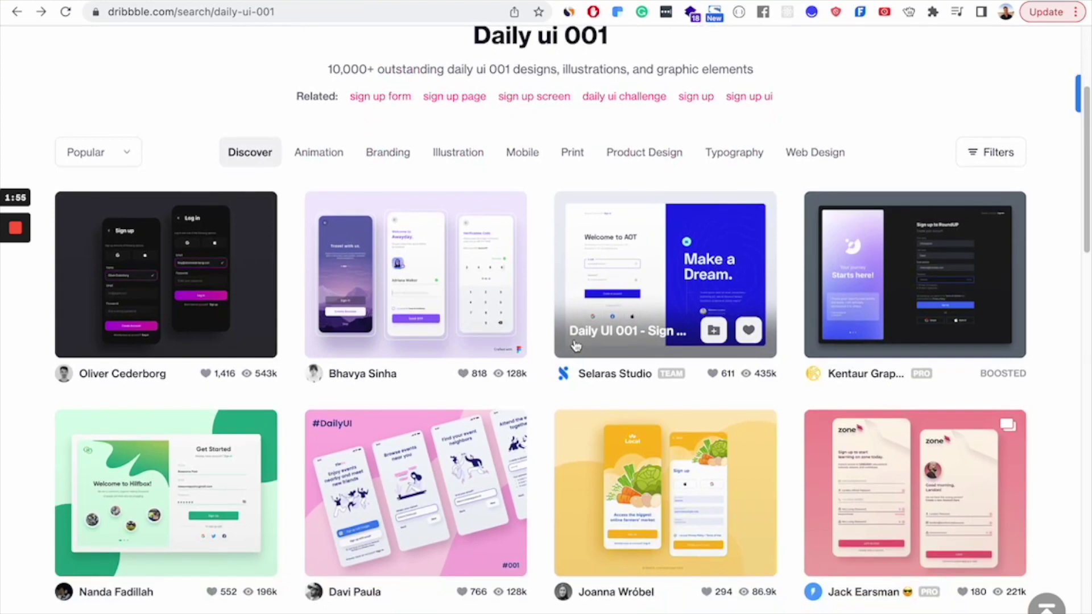